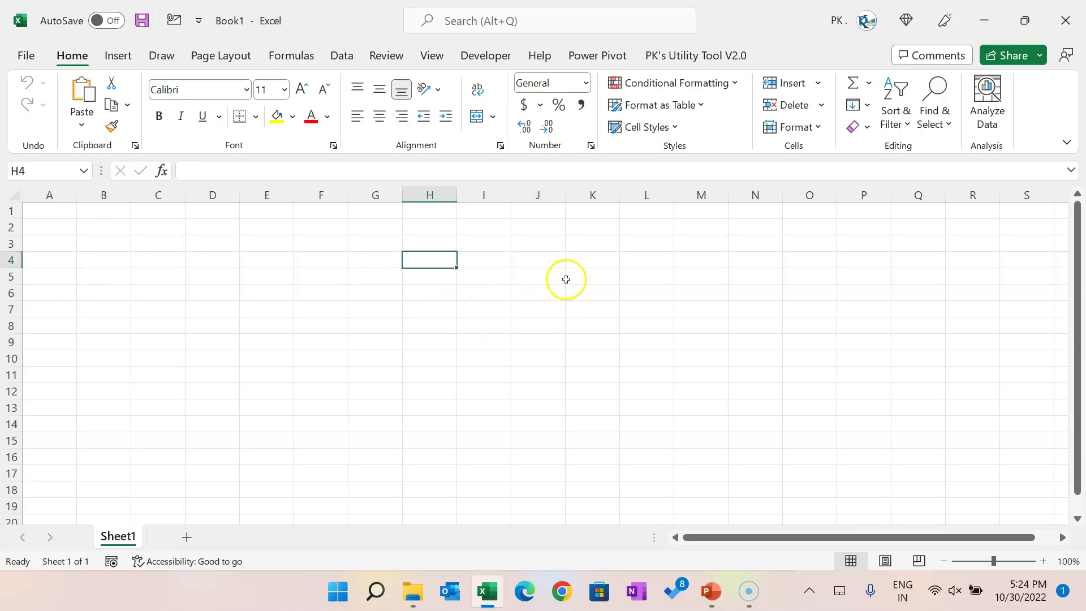
Select cells G2, J4 and L3 on the blank sheet.
click(363, 226)
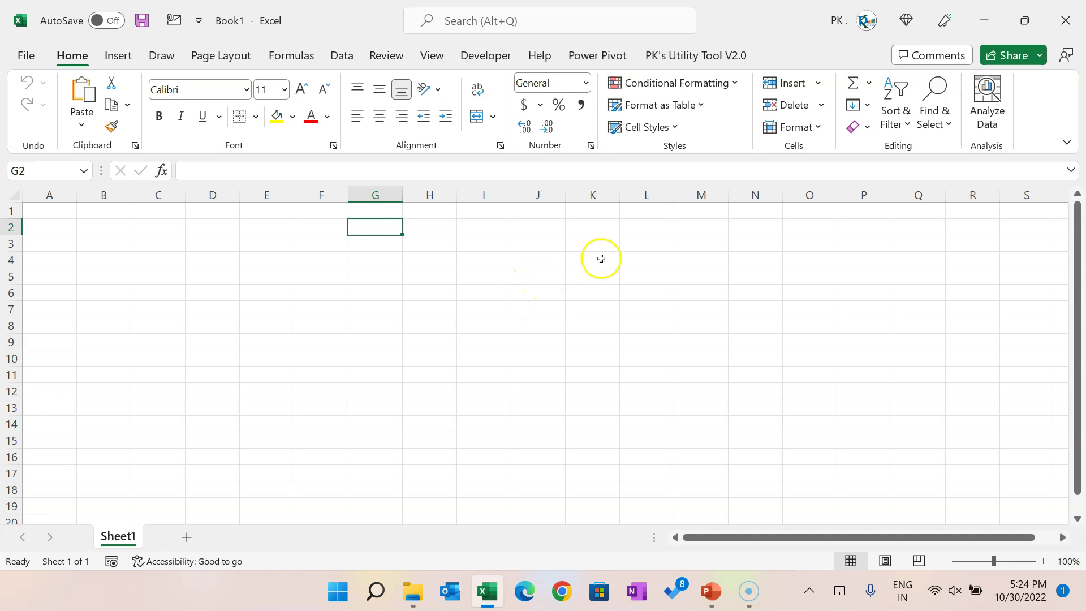
click(551, 260)
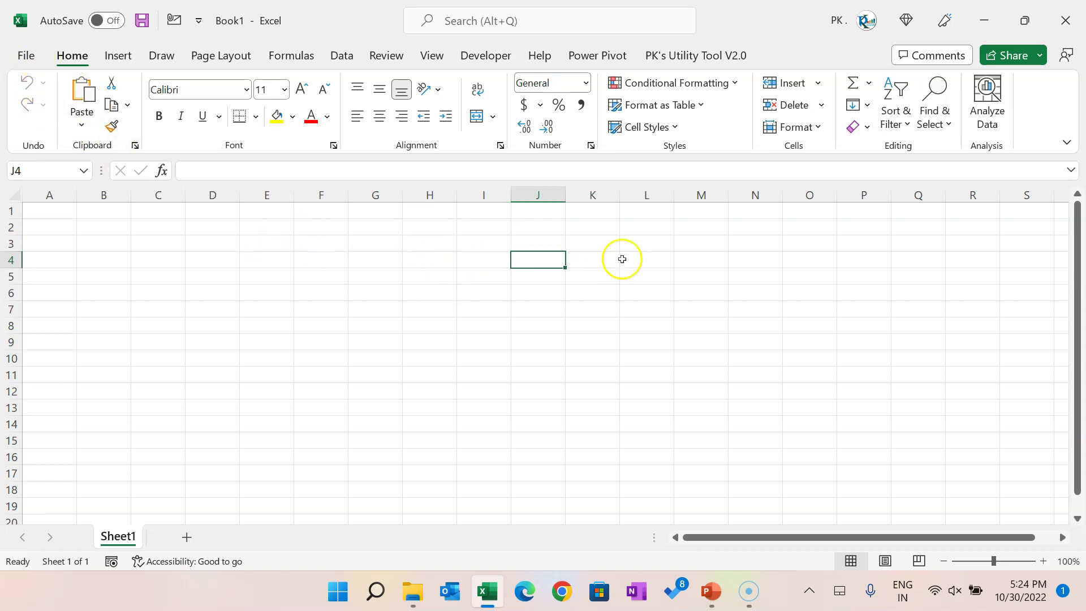
click(639, 239)
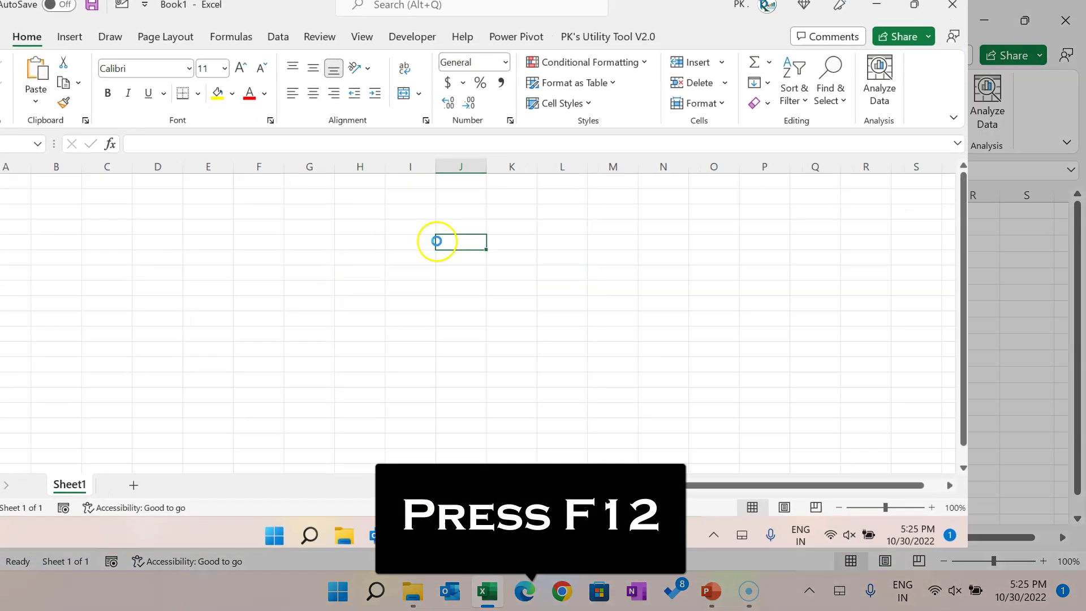
Start Save As with F12, name the file 'Test file1', and open Tools > General Options.
key(F12)
key(BackSpace)
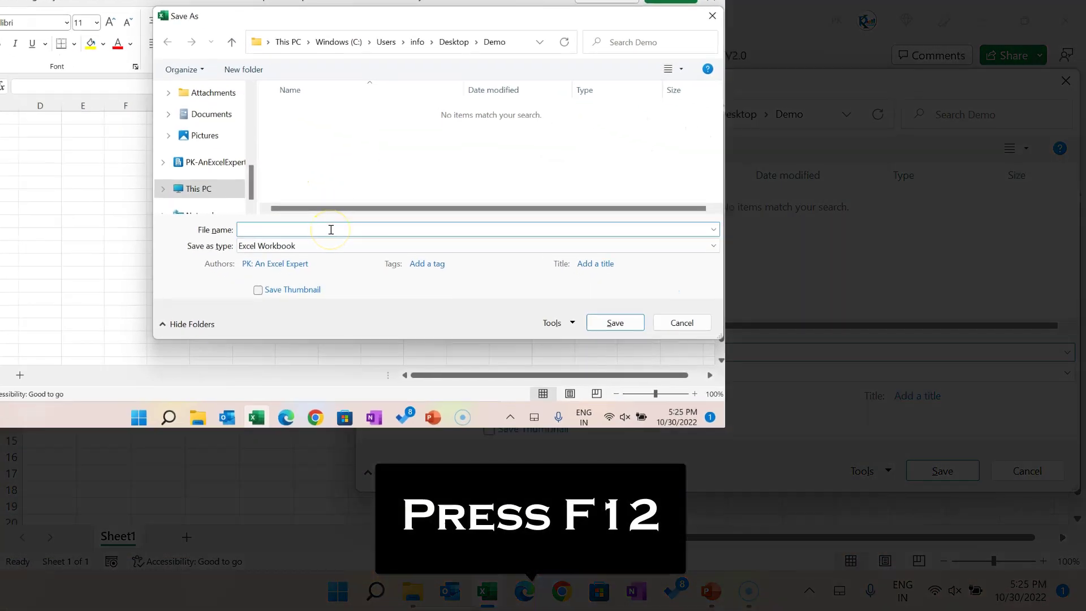
text(Test file1)
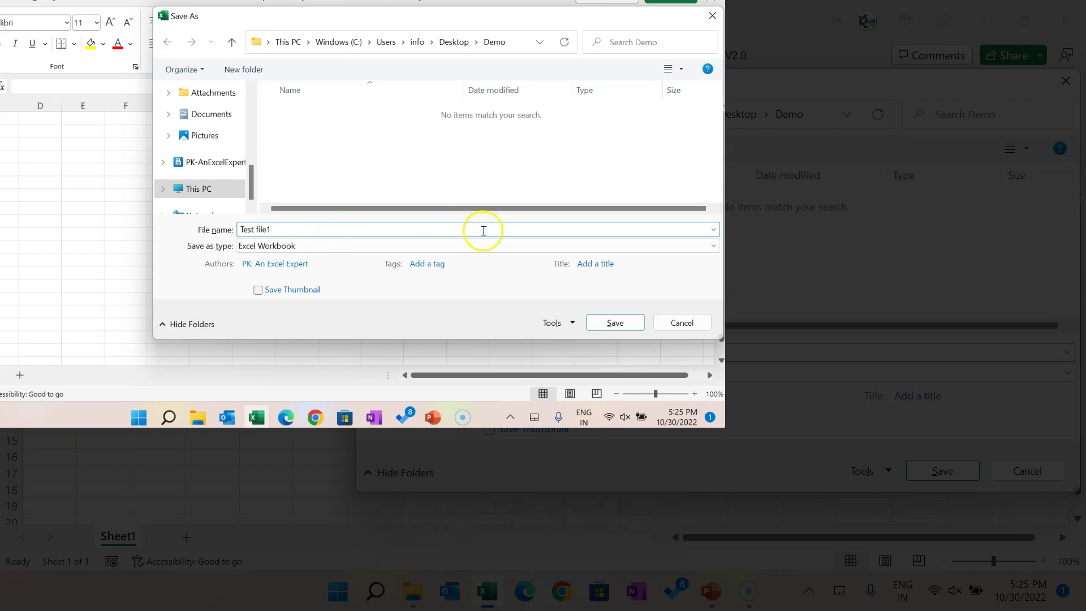
click(572, 325)
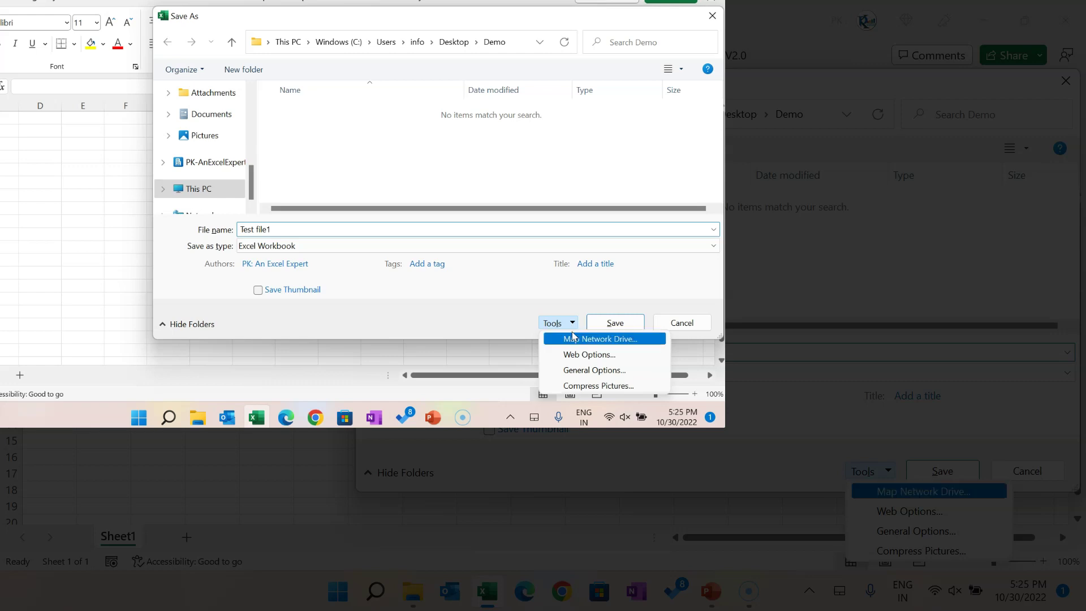
click(597, 372)
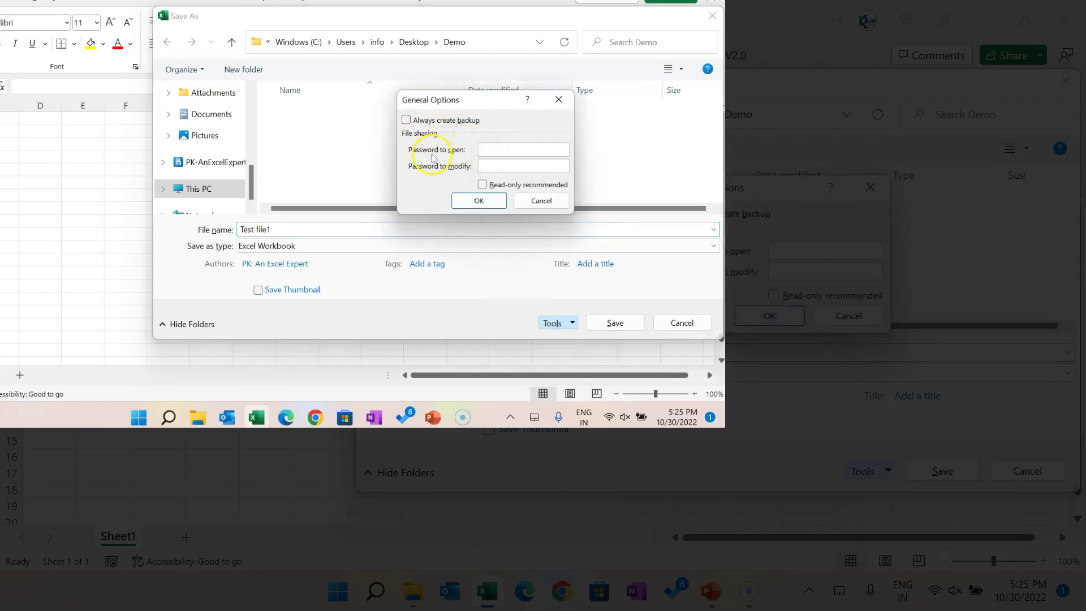
Set and confirm a password to open, then save the workbook as Test file1.
click(506, 150)
click(501, 169)
text(4)
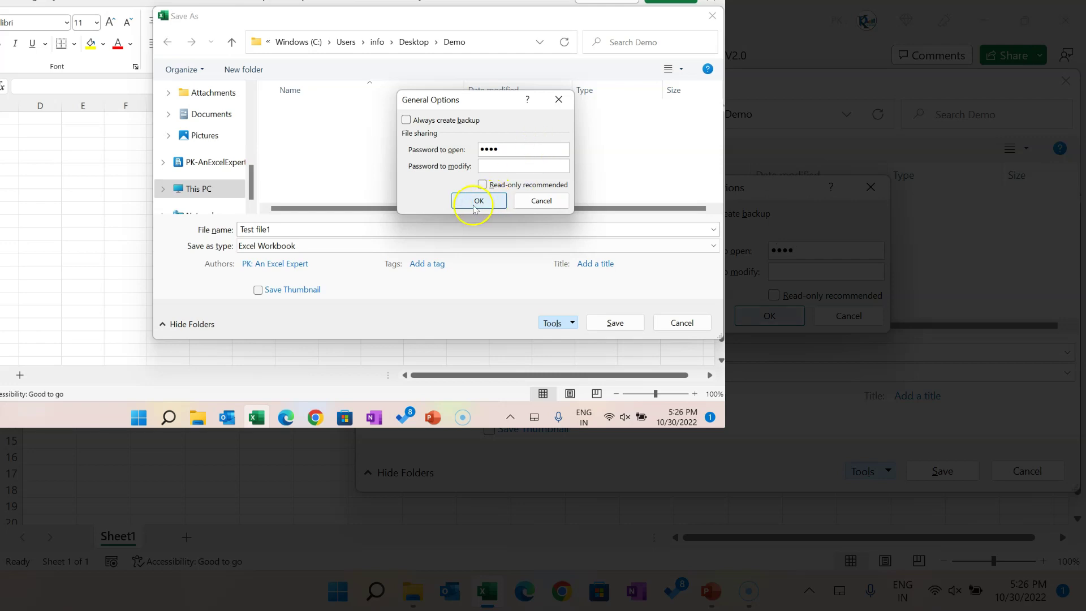
click(482, 203)
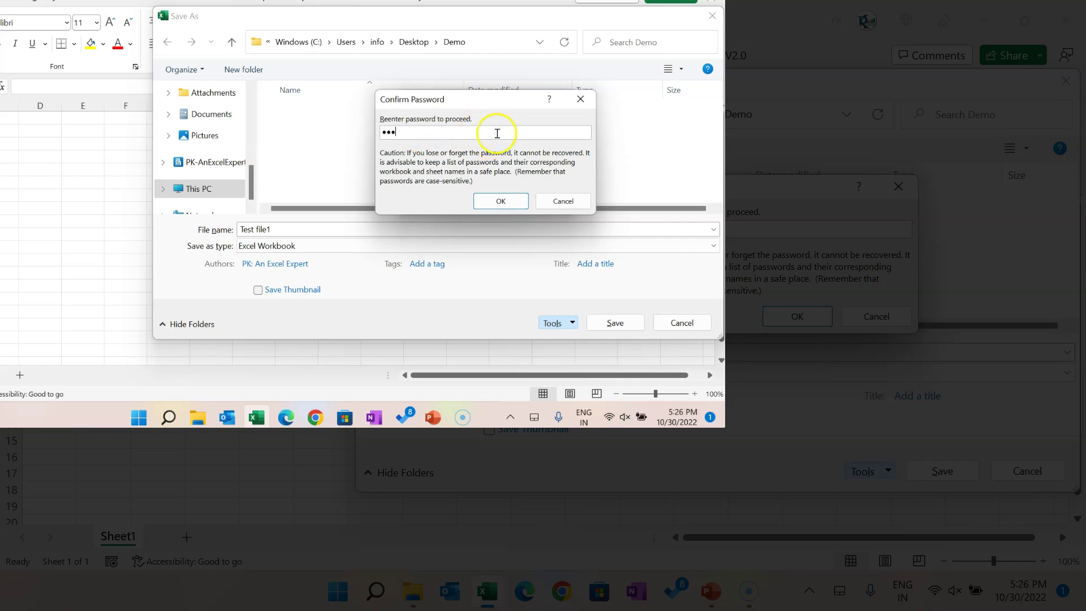
click(501, 202)
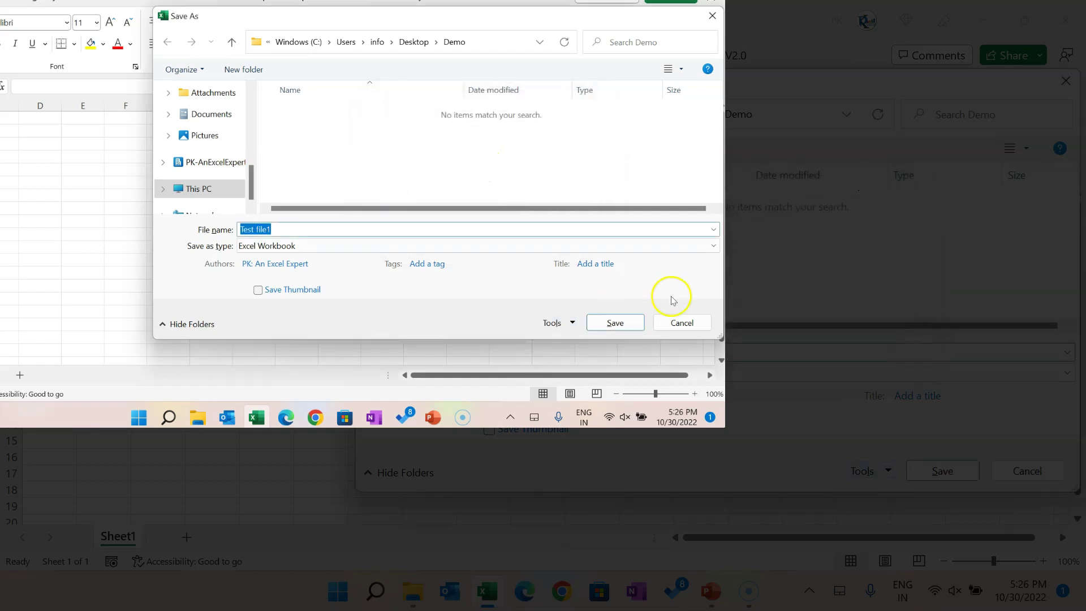
click(619, 324)
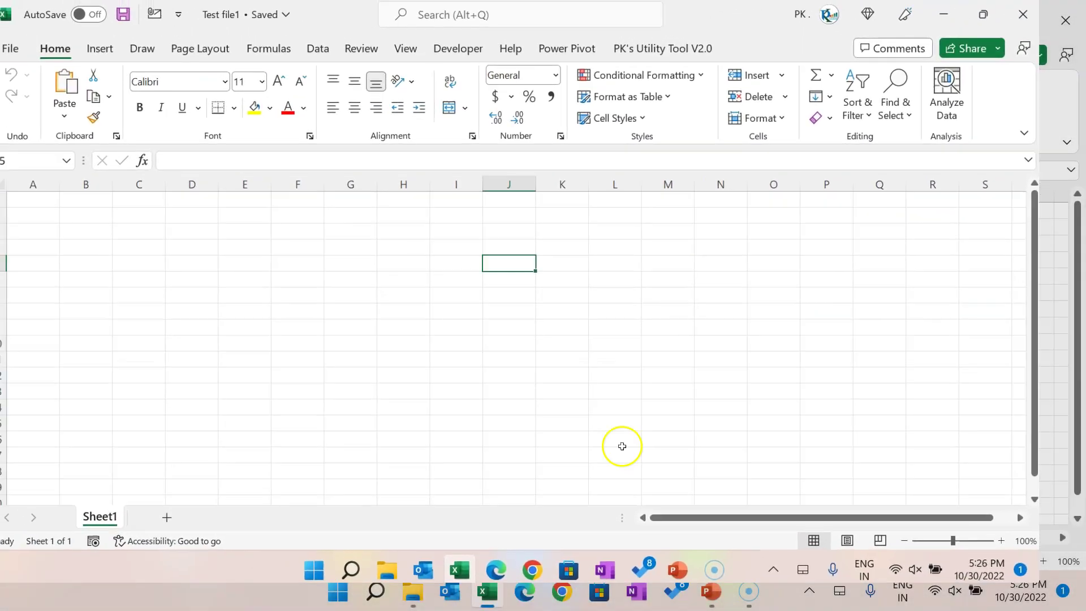
Open Test file1 from Demo, enter its open password, then close and relaunch Excel.
click(487, 591)
click(291, 177)
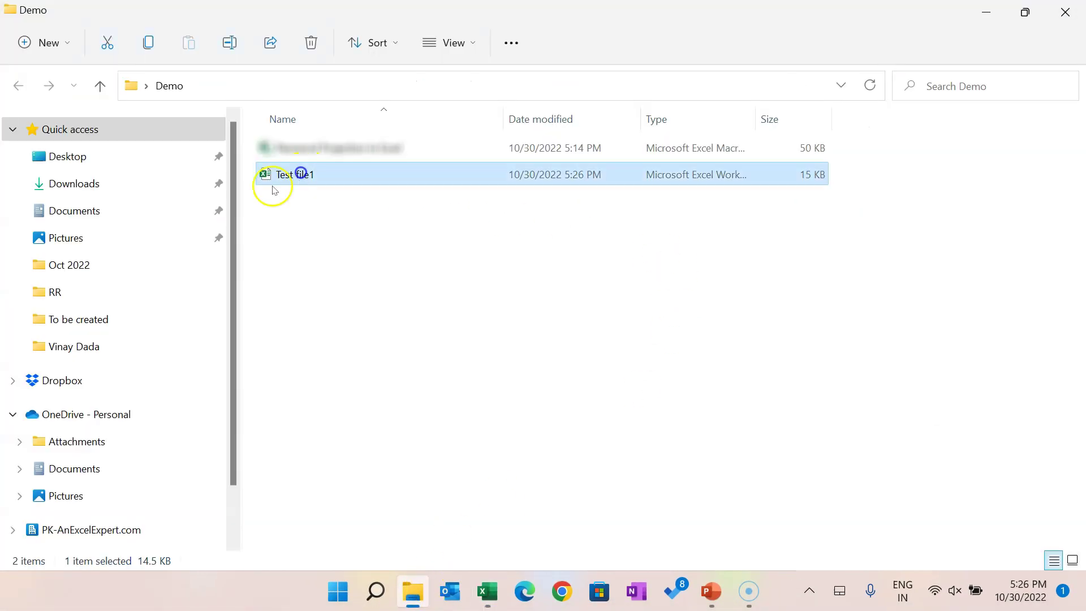
double_click(311, 180)
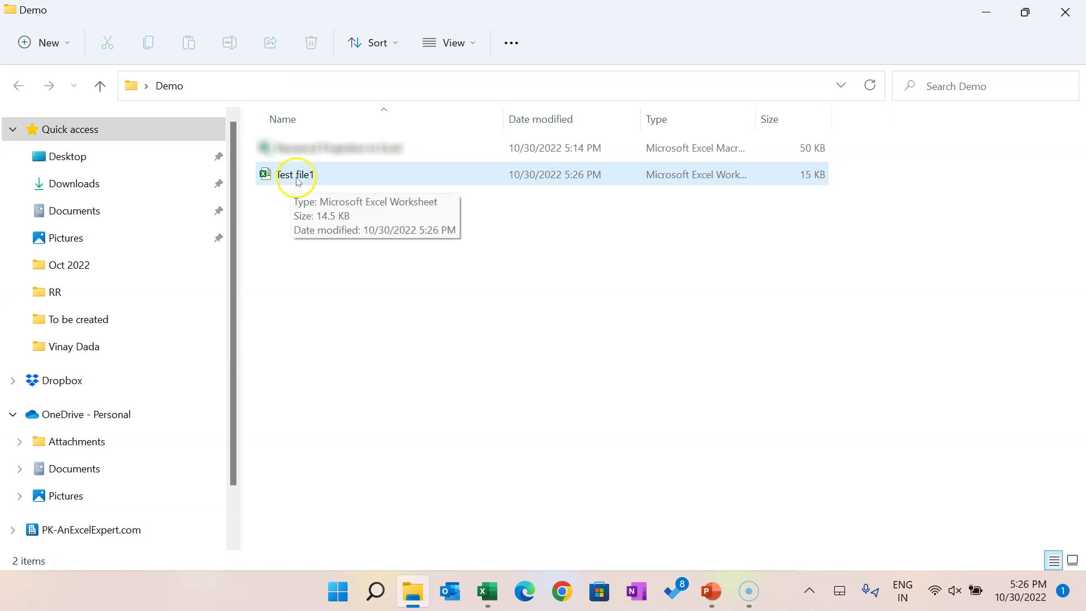
double_click(297, 177)
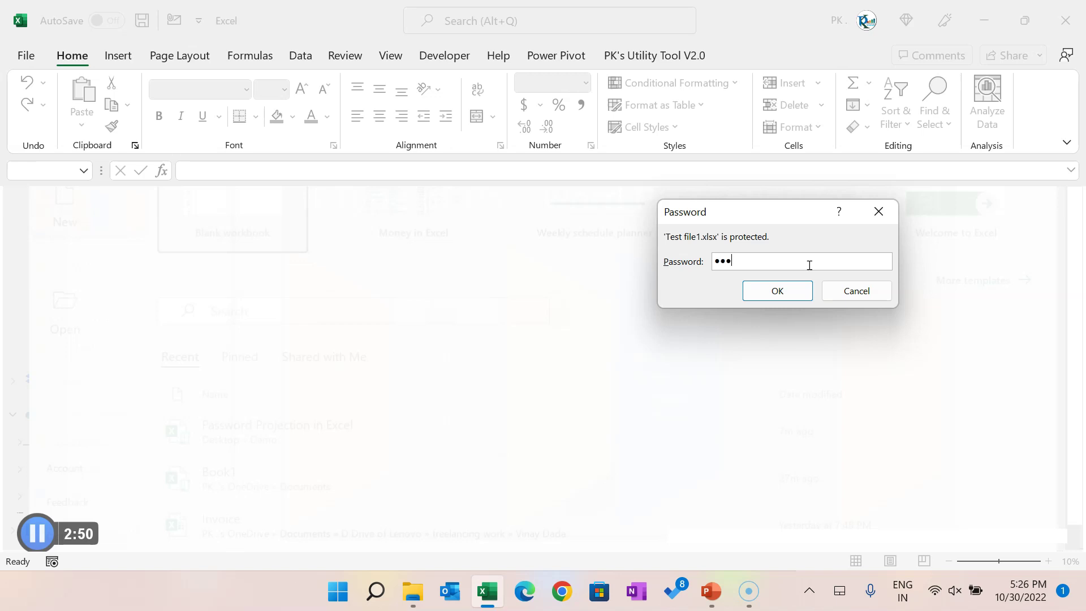
click(776, 291)
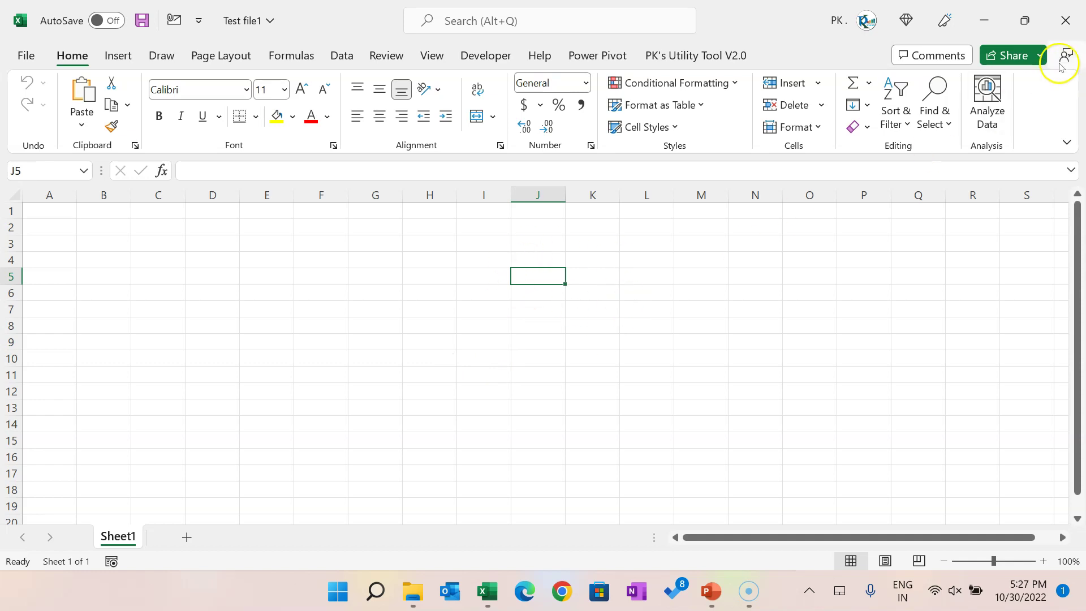
click(1065, 20)
click(488, 591)
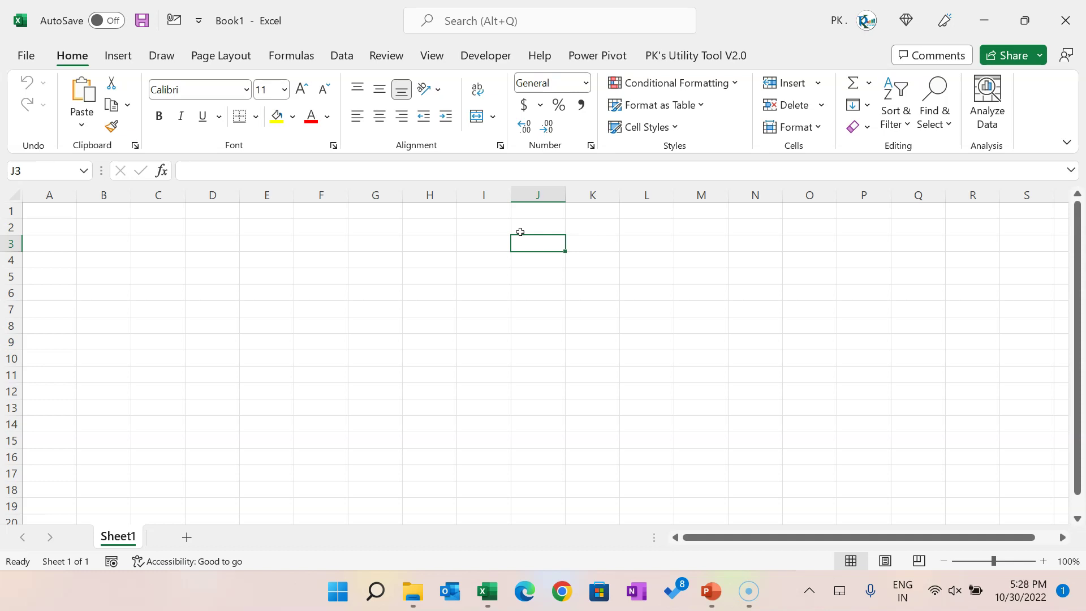
Rename the Save As file from Test file1 to 'Test file2' and open Tools > General Options.
key(Return)
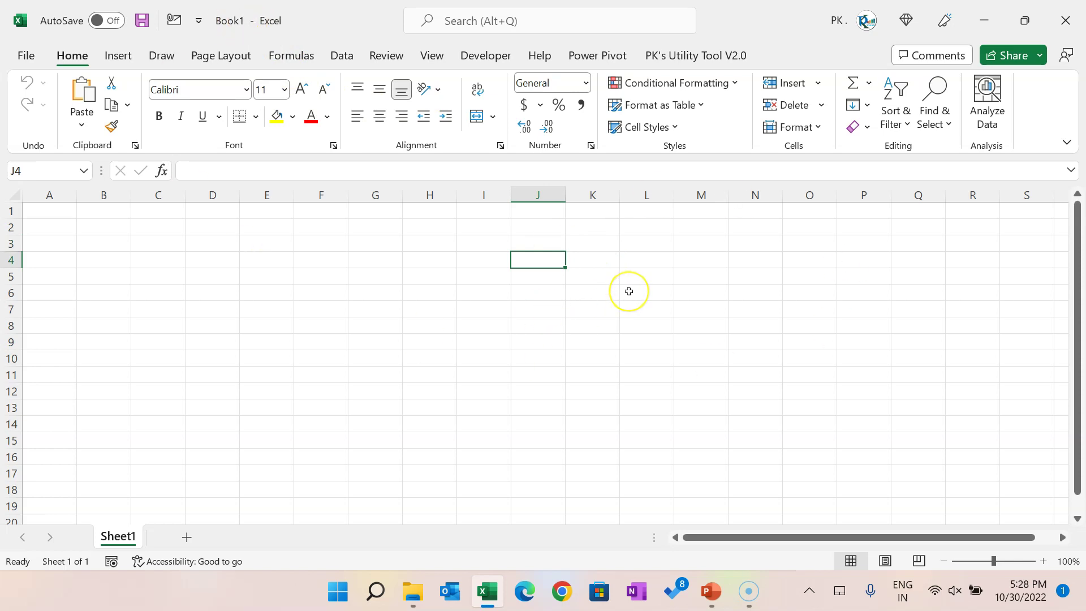
click(642, 226)
key(F12)
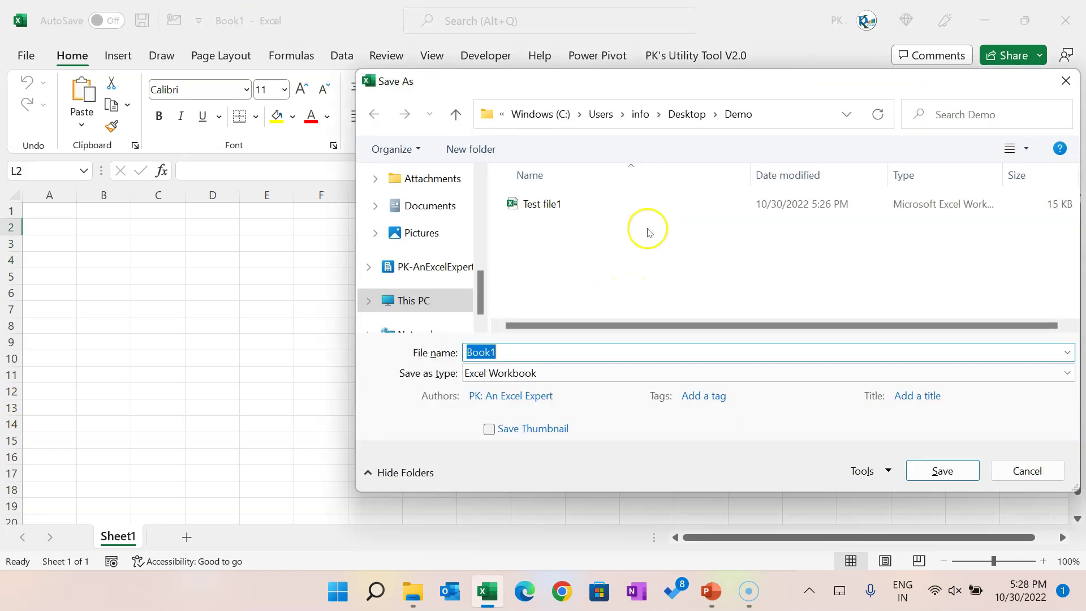
click(543, 211)
click(540, 352)
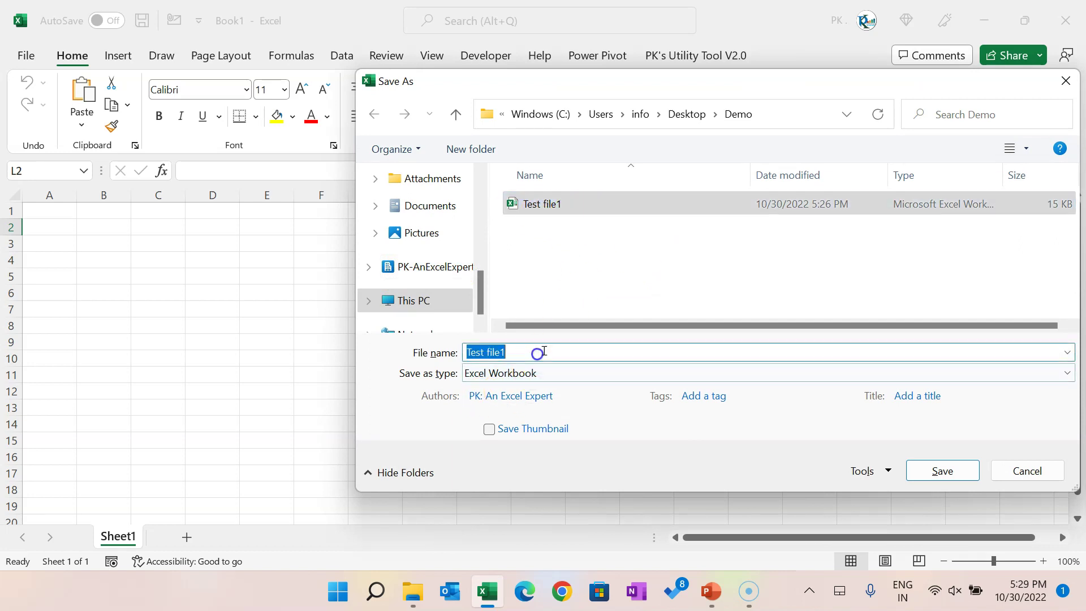
click(544, 351)
key(BackSpace)
text(2)
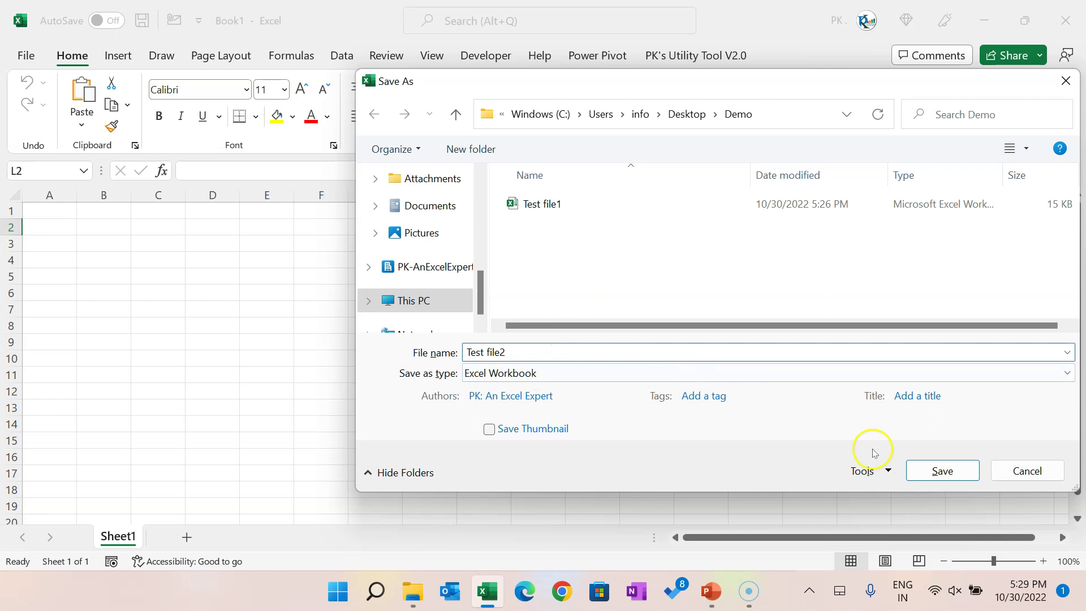
click(887, 471)
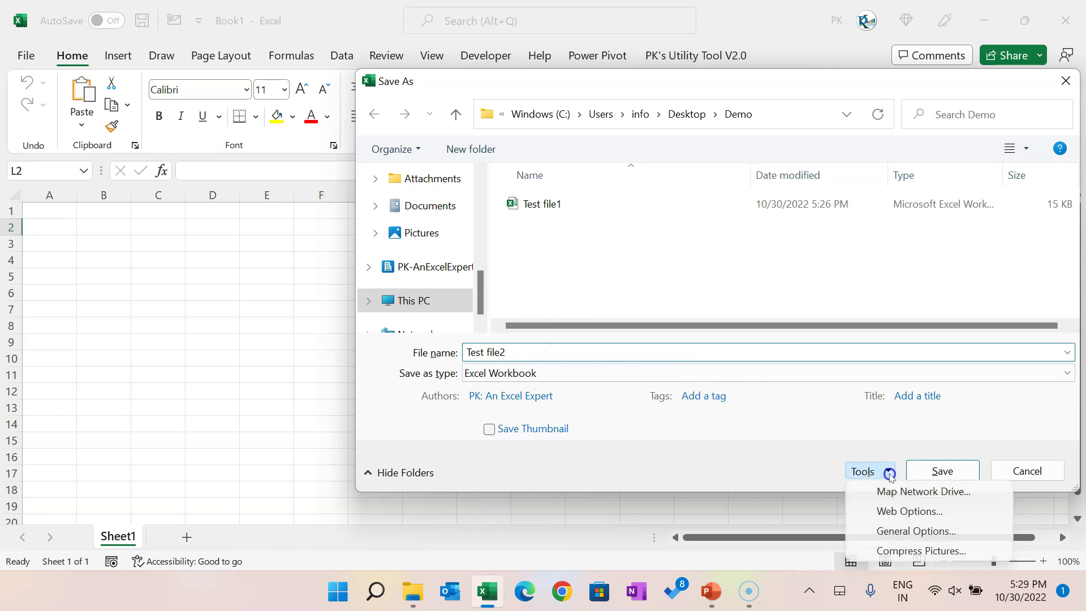
click(901, 533)
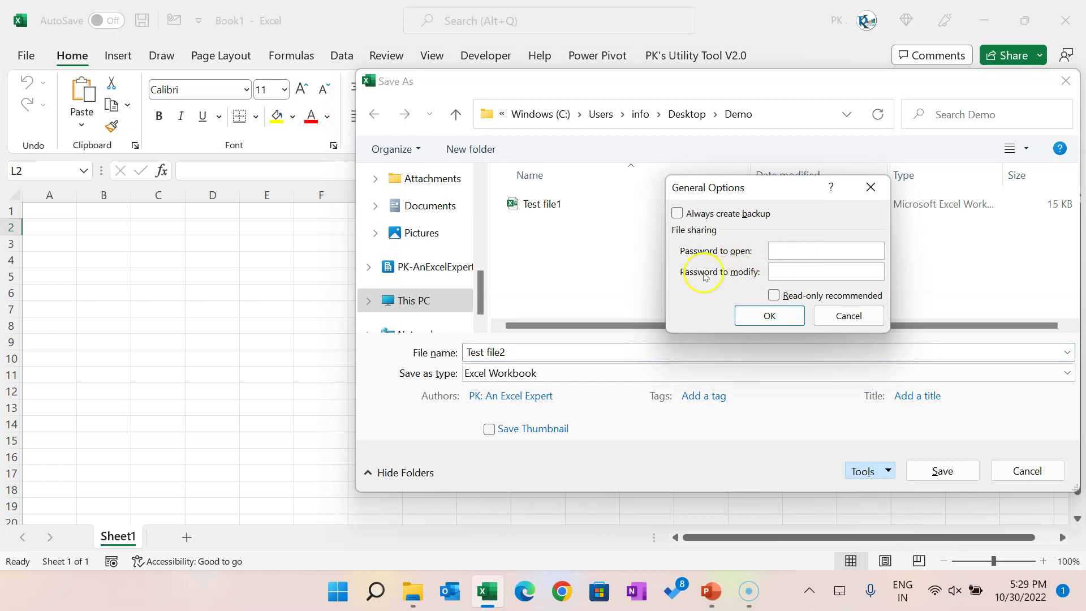
Set and confirm a password to modify, then save the workbook as Test file2.
click(807, 272)
click(780, 315)
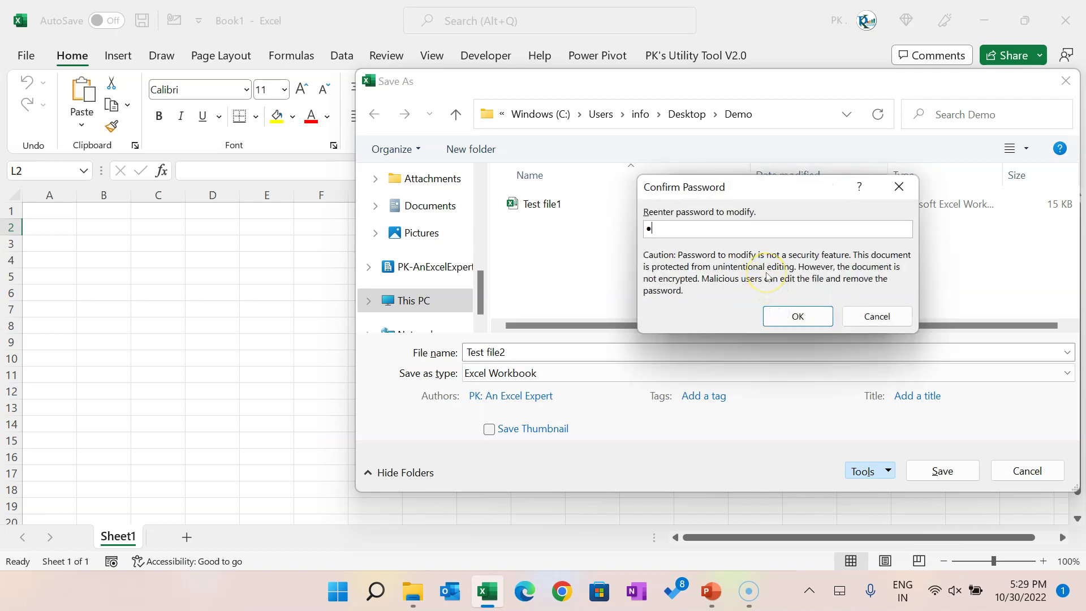
click(798, 315)
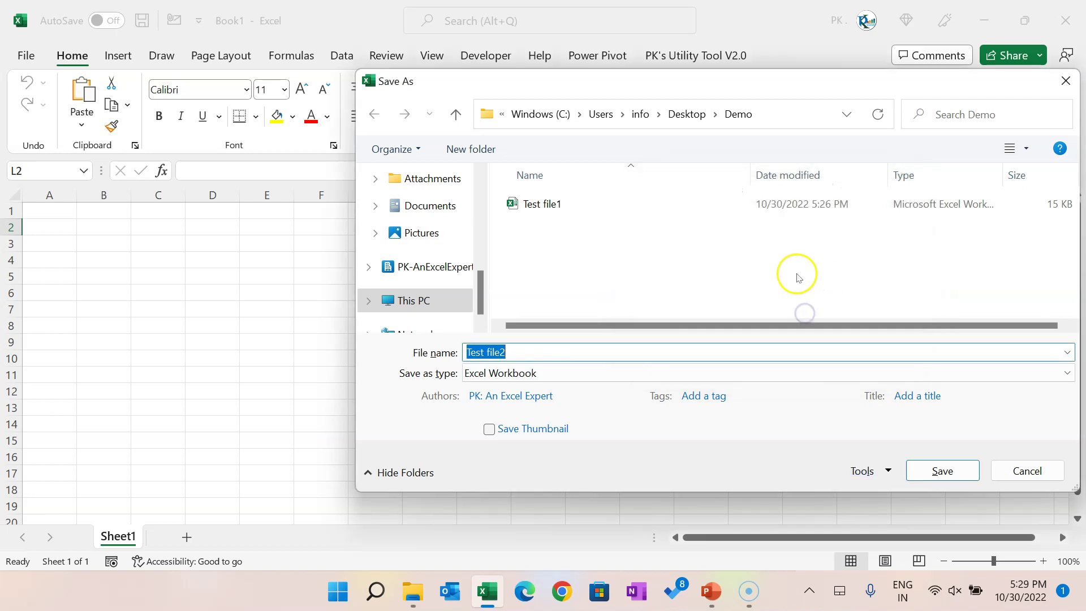
click(941, 470)
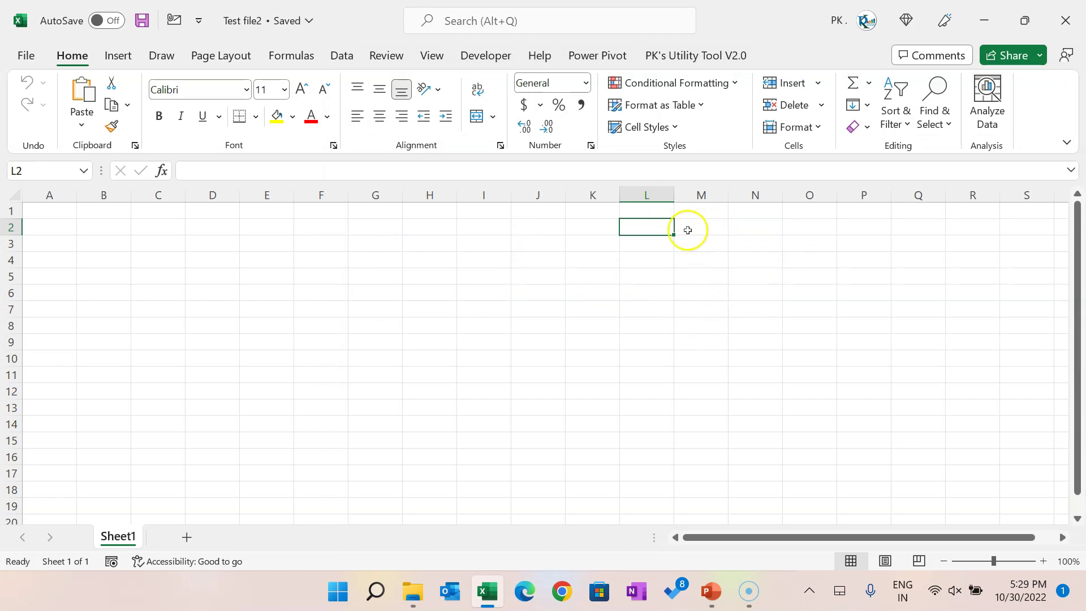
Reopen Test file2 as Read Only without the password and inspect its cells and file details.
click(1065, 21)
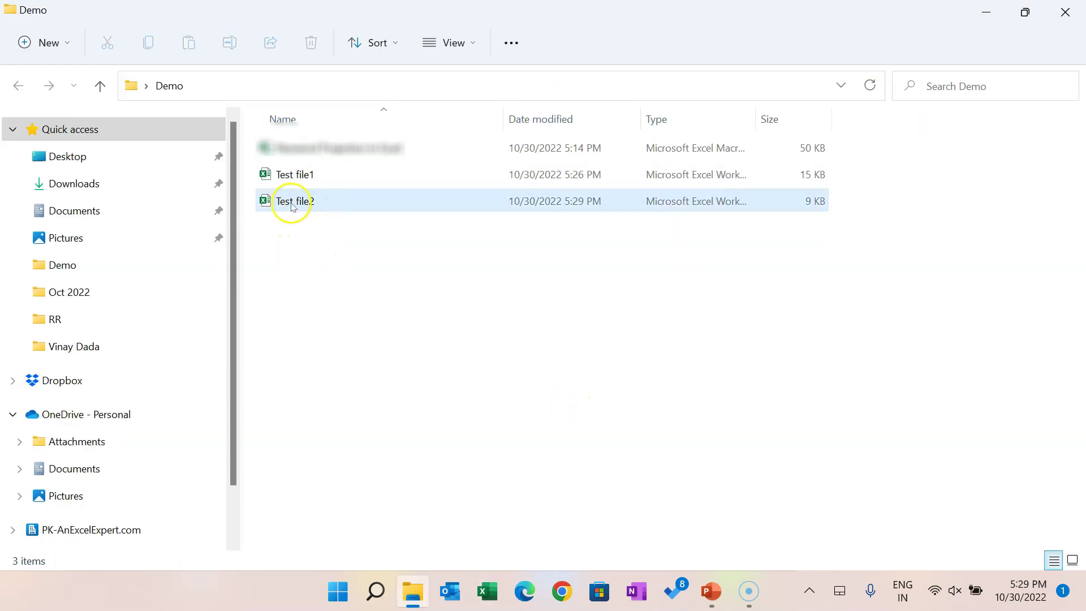
double_click(293, 203)
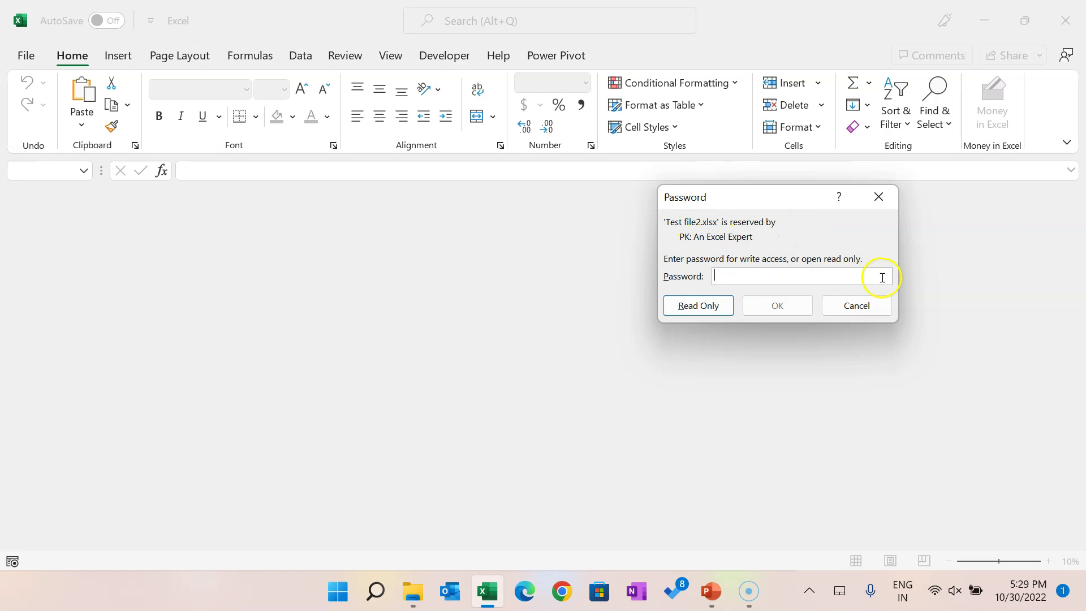
click(688, 308)
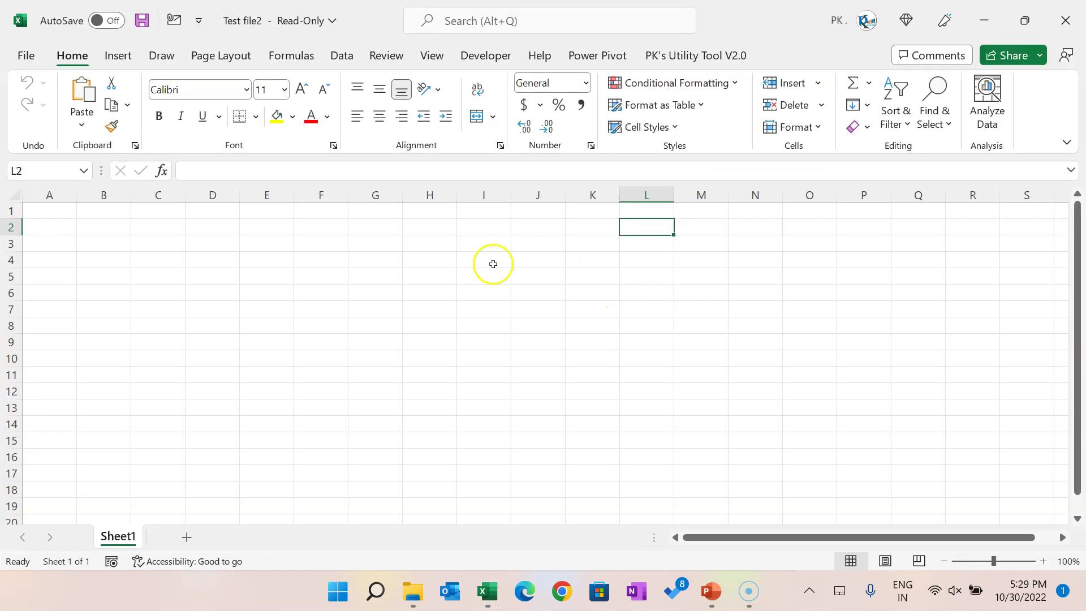
click(494, 264)
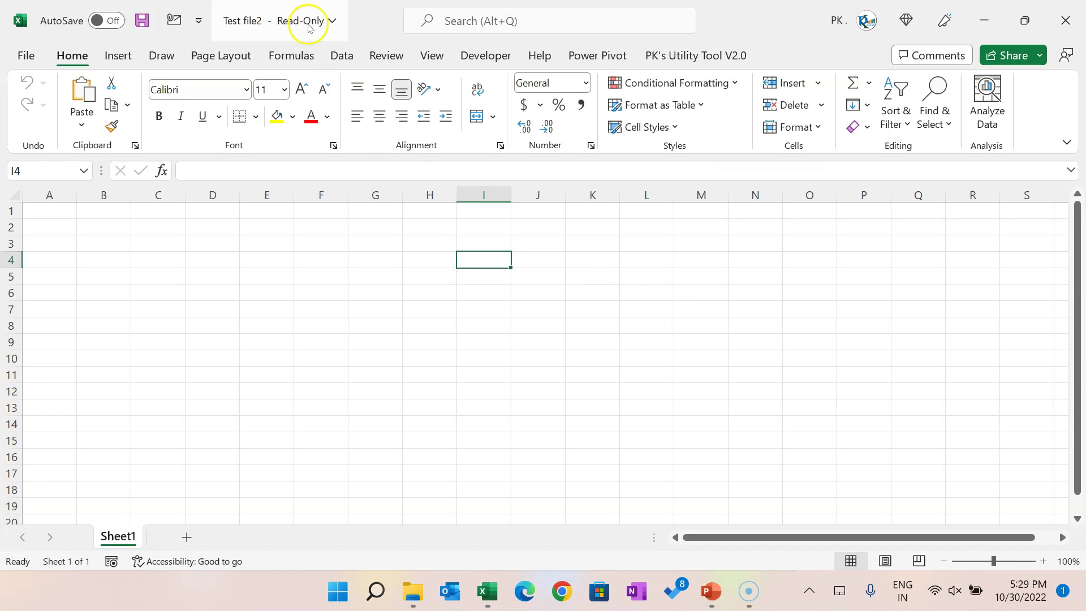
click(330, 20)
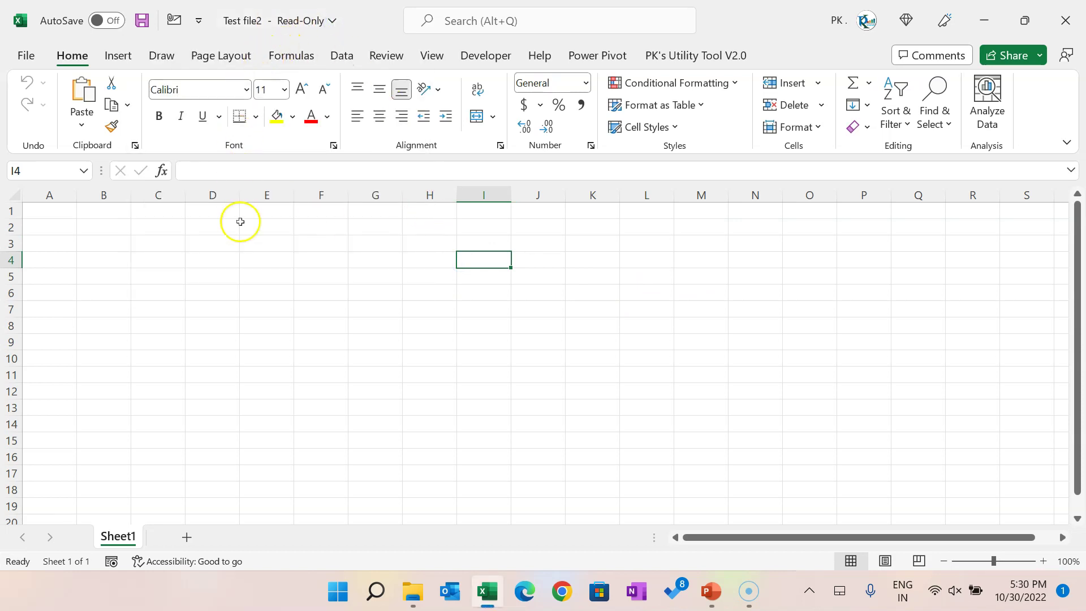
click(652, 254)
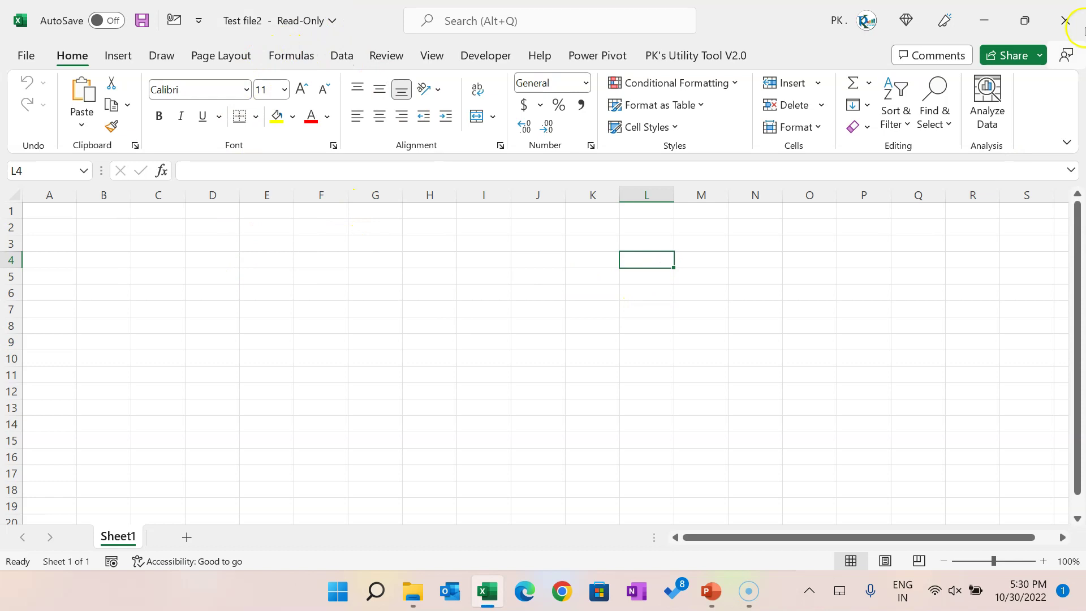
Close Test file2 and open the inventory macro workbook from the folder.
click(1065, 20)
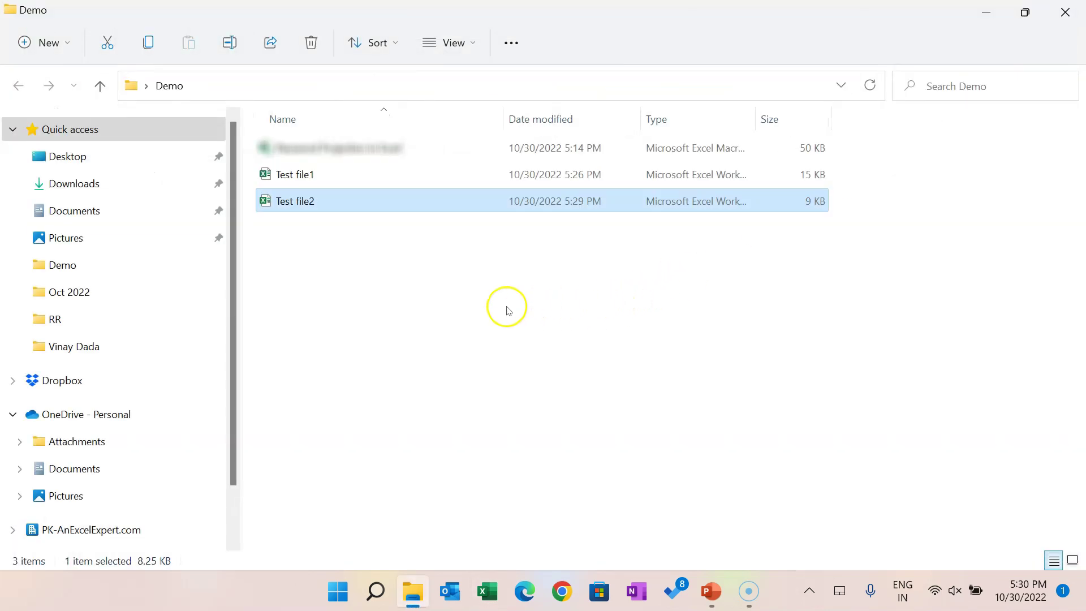
click(508, 310)
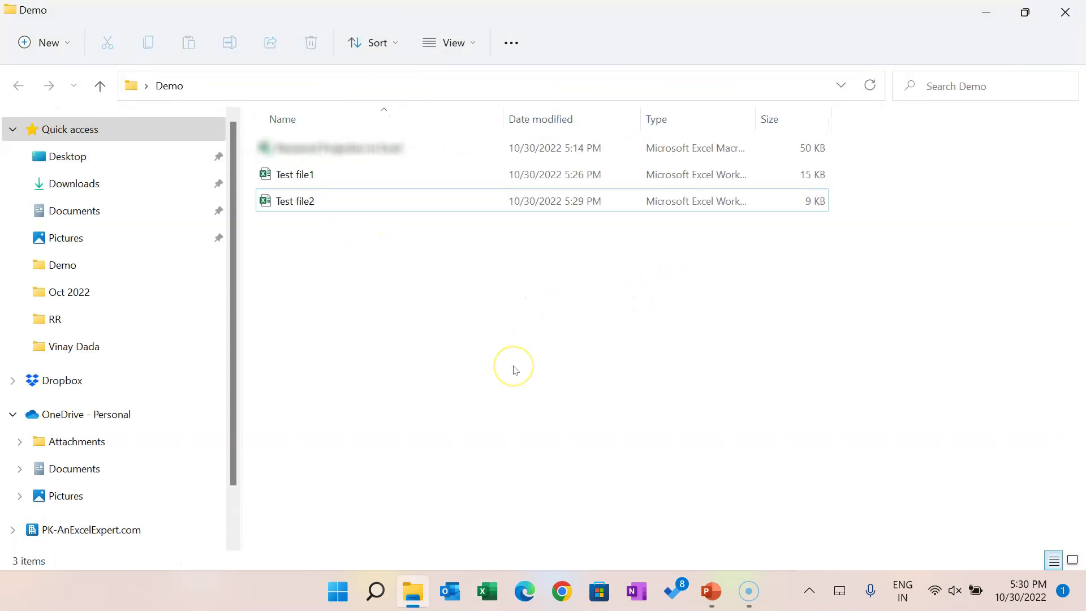
double_click(321, 147)
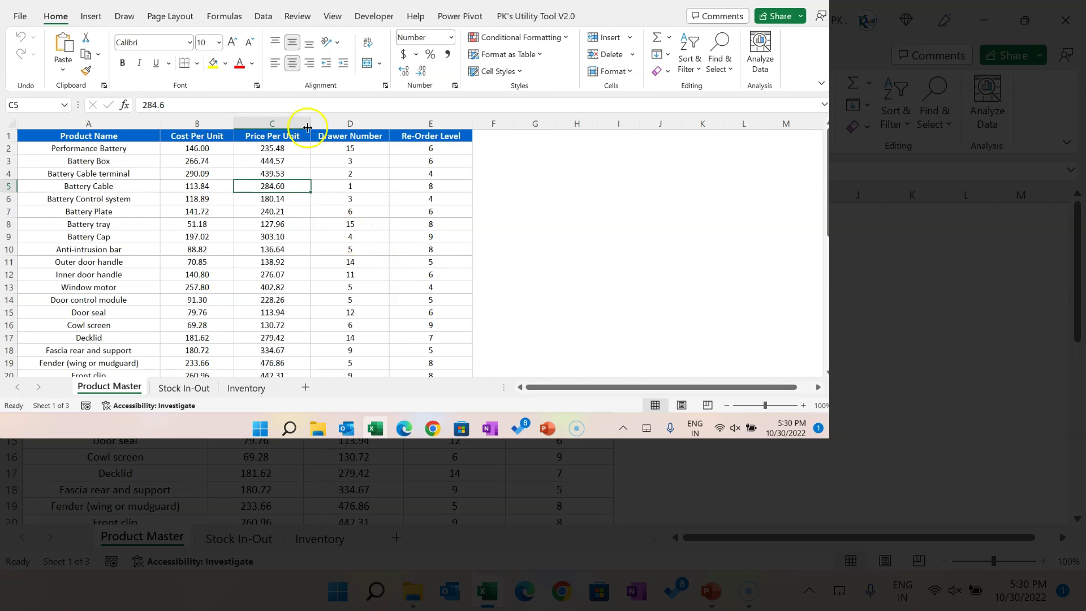
From the Review tab, protect the workbook structure with a confirmed password.
click(299, 17)
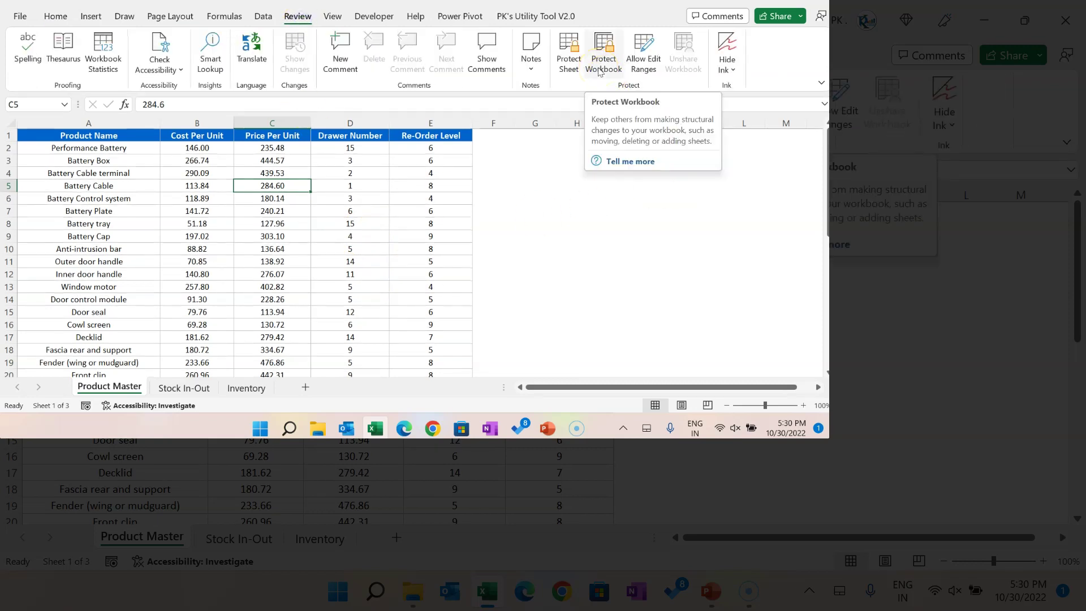
click(494, 198)
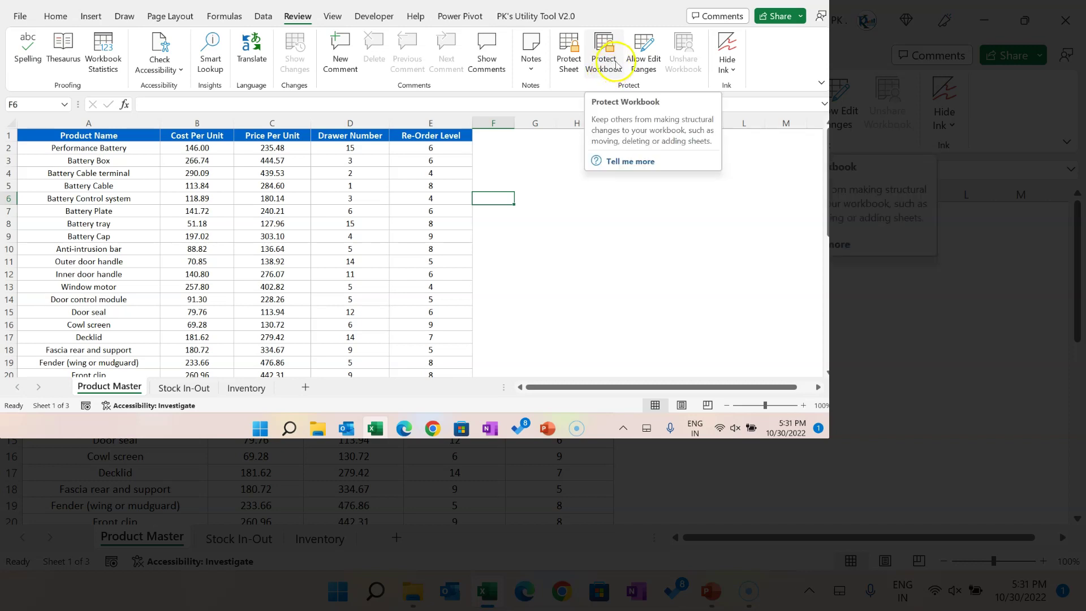
click(626, 61)
click(604, 57)
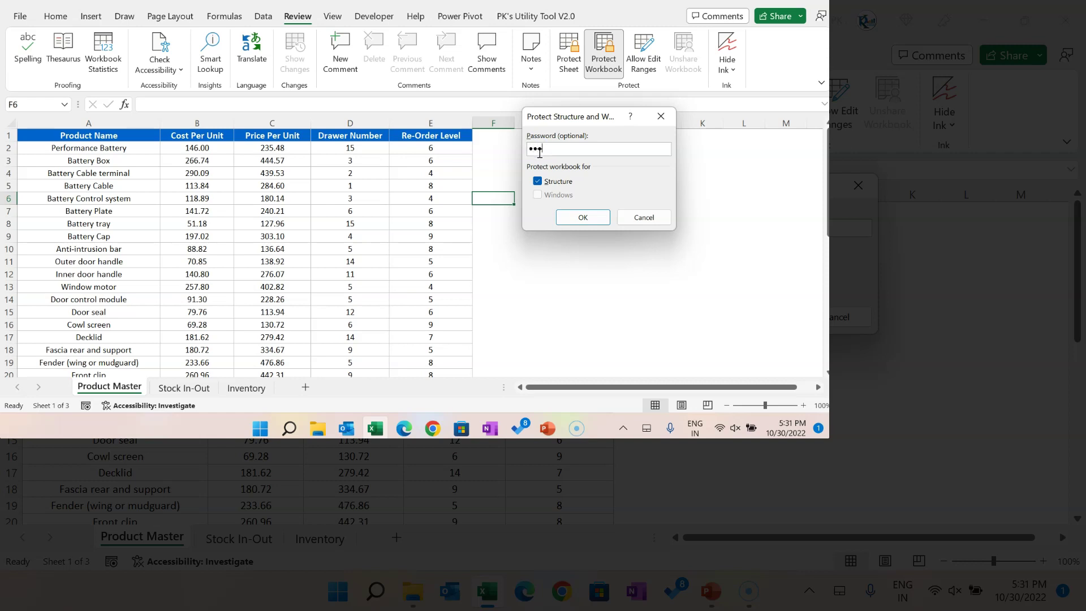
click(582, 217)
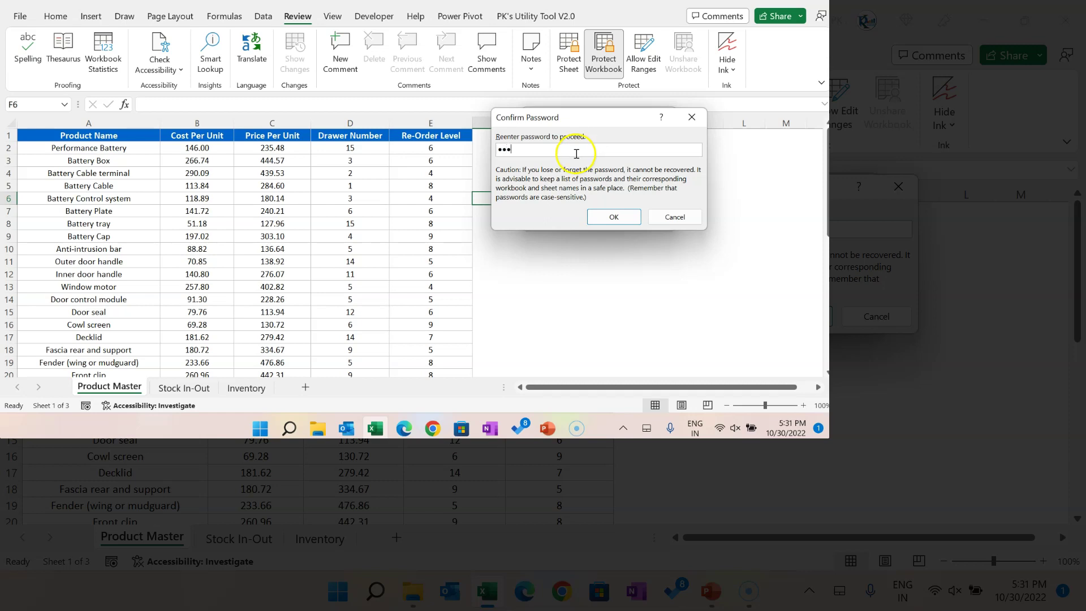
click(622, 209)
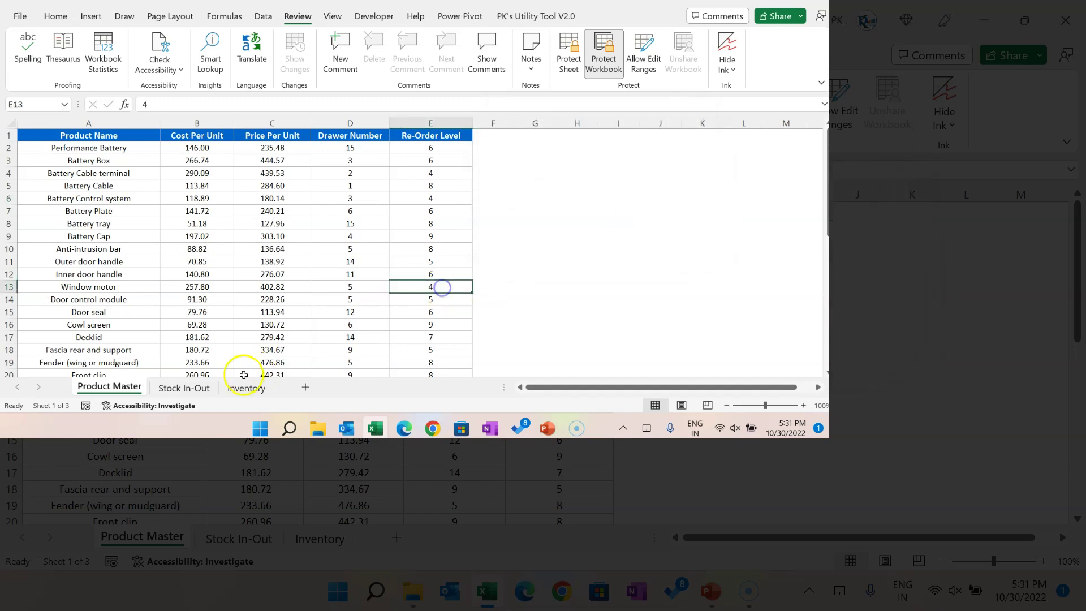
click(185, 388)
Find sheet options blocked on Stock In-Out, then unprotect the workbook structure with its password.
right_click(185, 388)
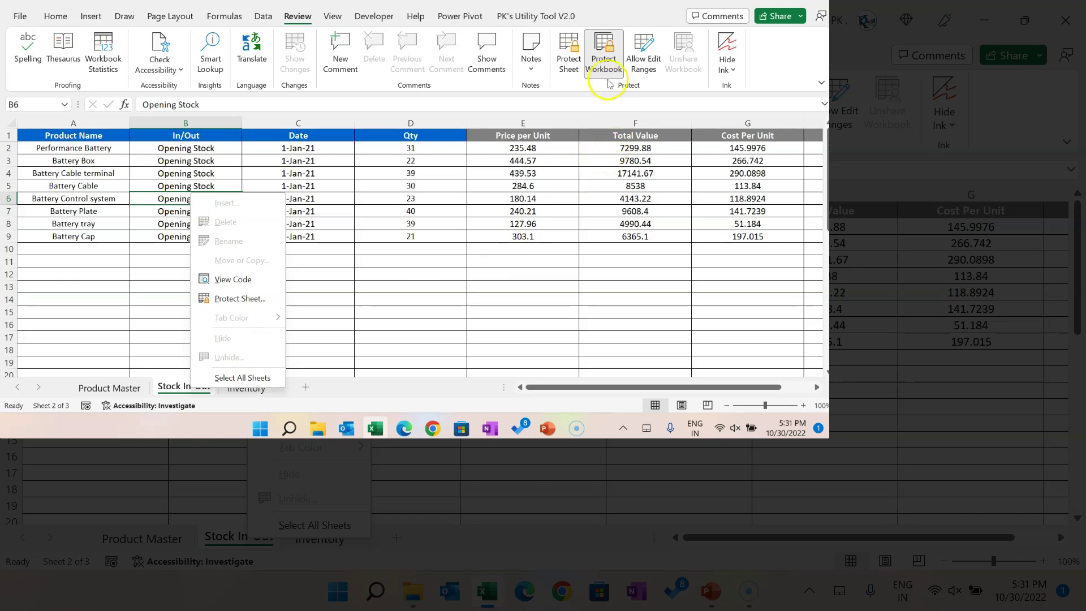
click(580, 178)
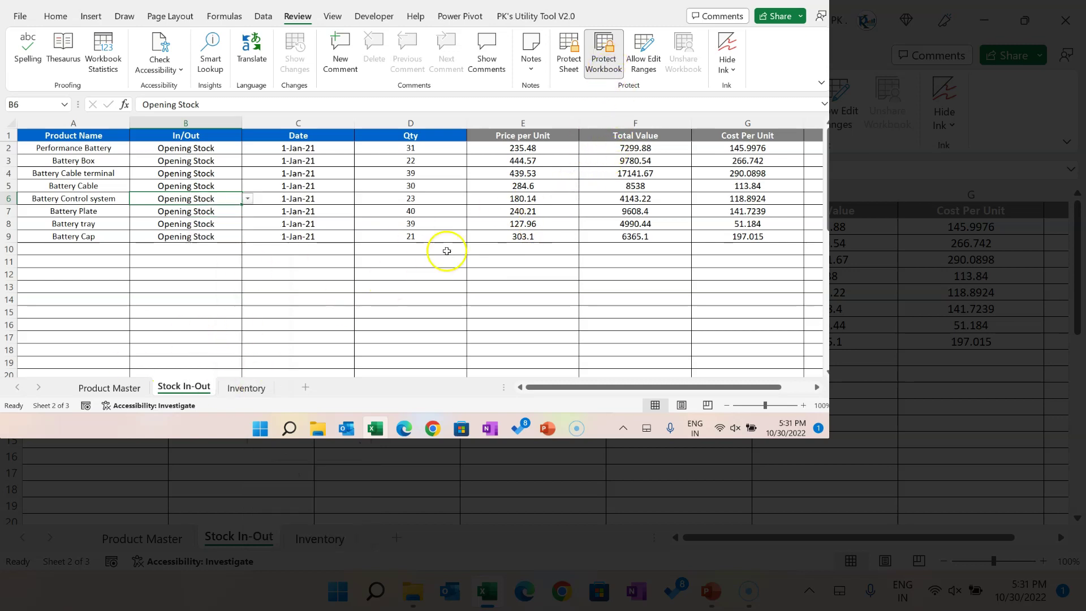
click(604, 61)
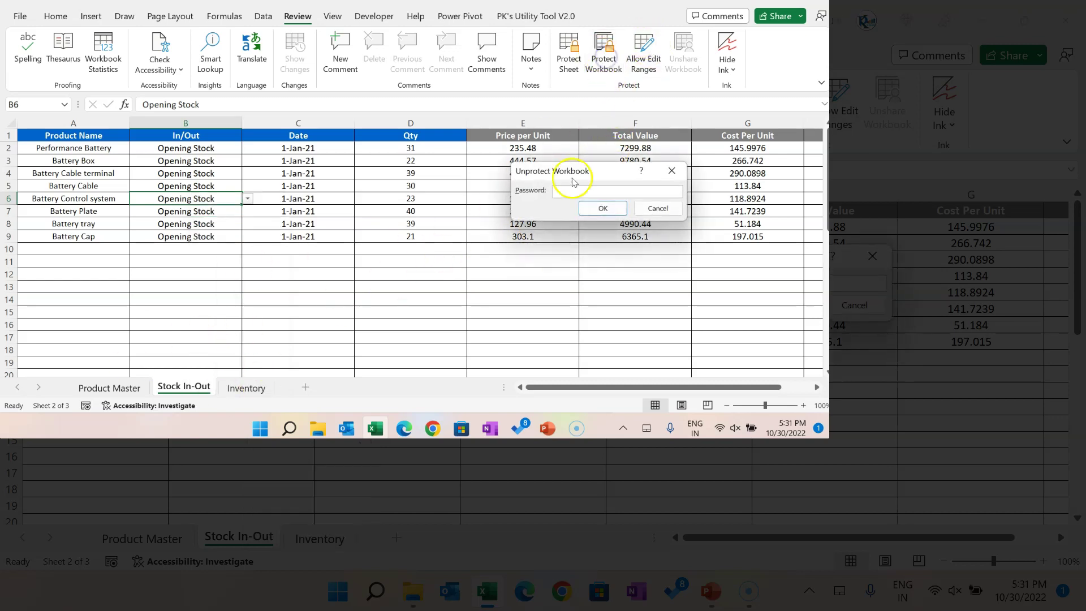
click(603, 208)
Hide the Stock In-Out and Inventory sheets.
right_click(198, 387)
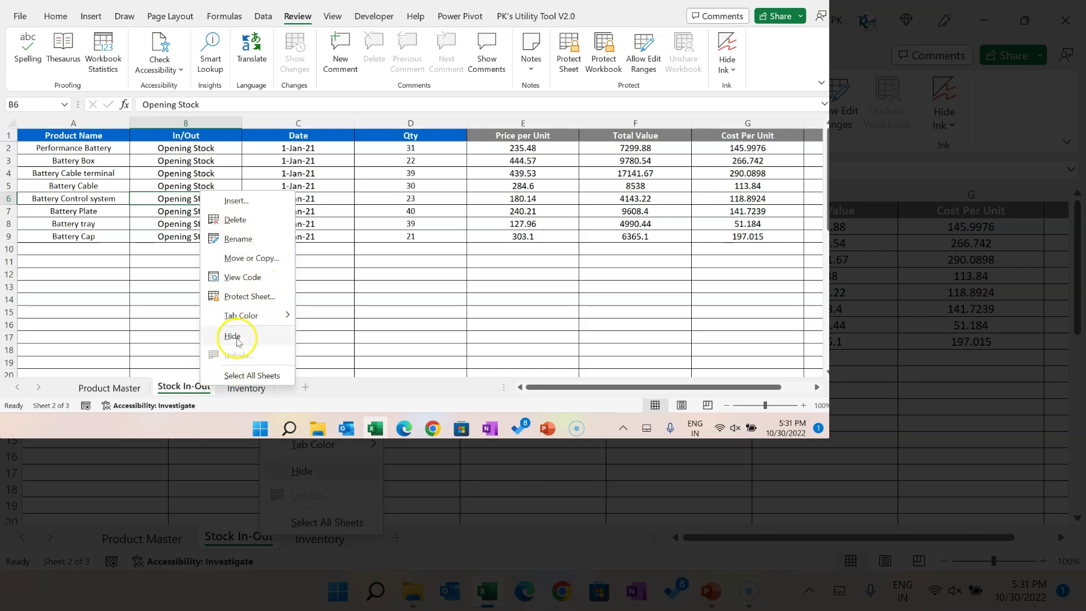
click(240, 339)
right_click(183, 387)
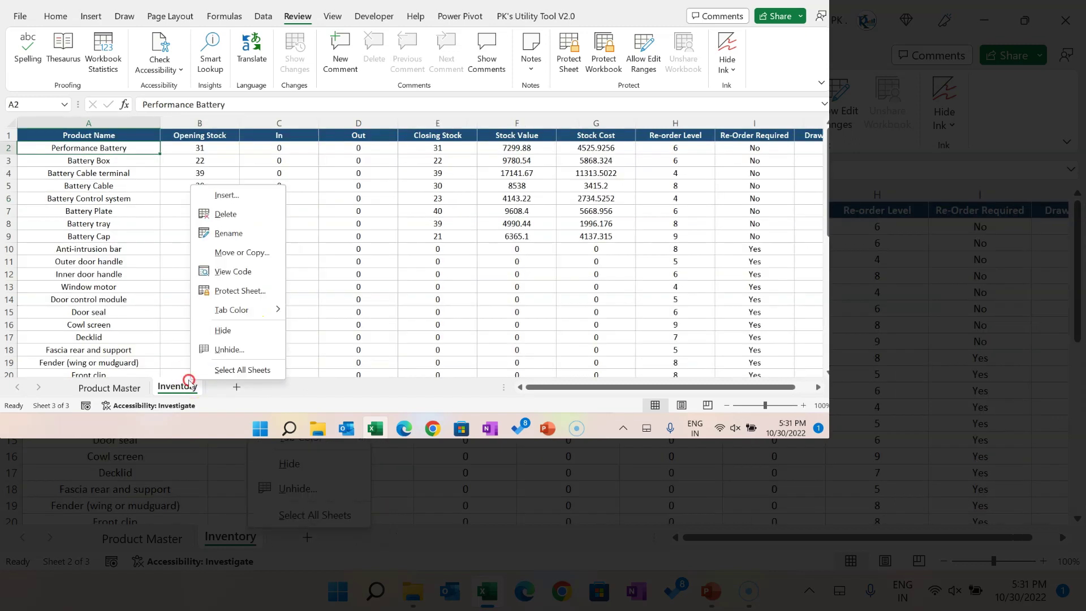
click(229, 335)
Re-protect the workbook structure with a password and verify hidden sheets can't be unhidden.
click(603, 53)
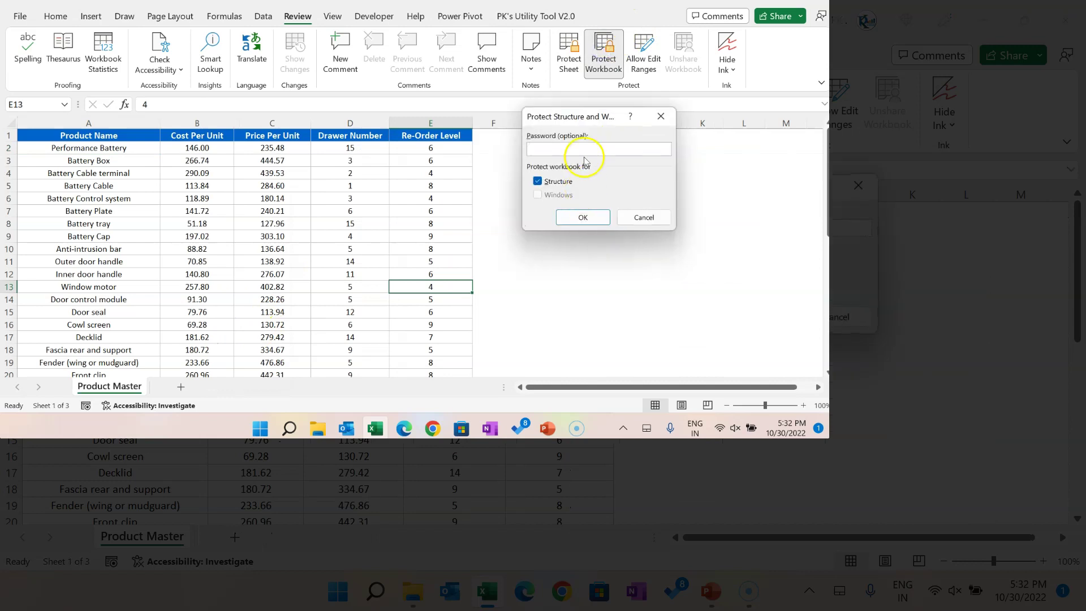
click(582, 218)
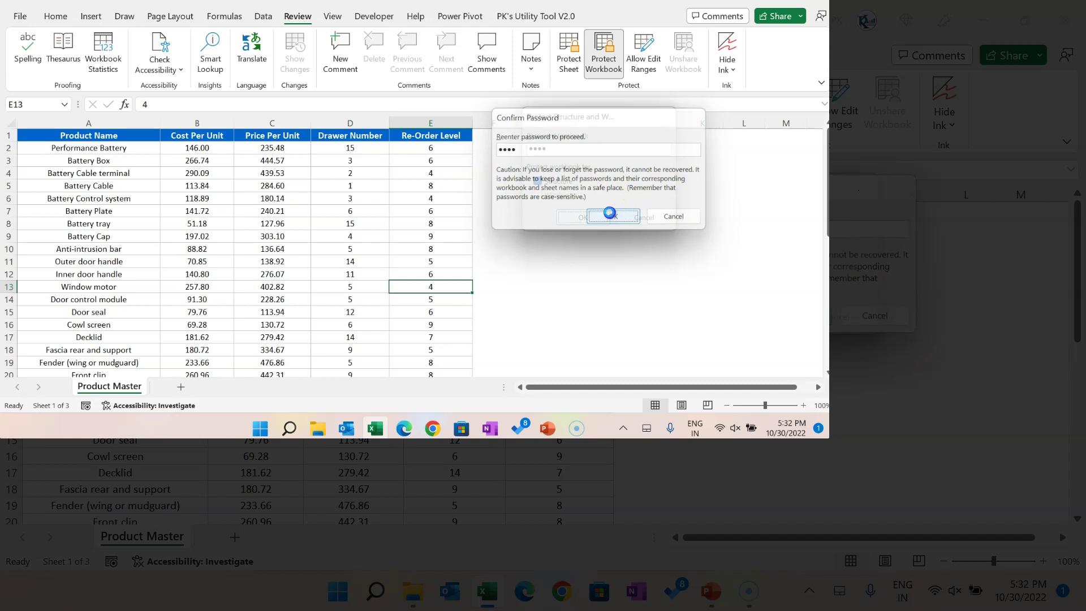
click(610, 216)
right_click(129, 386)
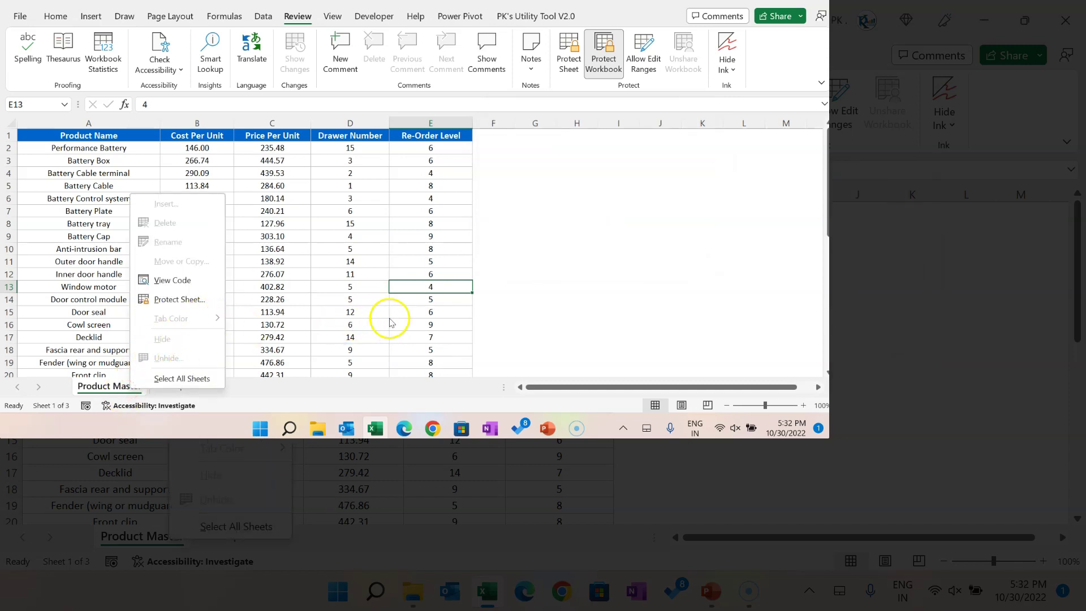
click(350, 258)
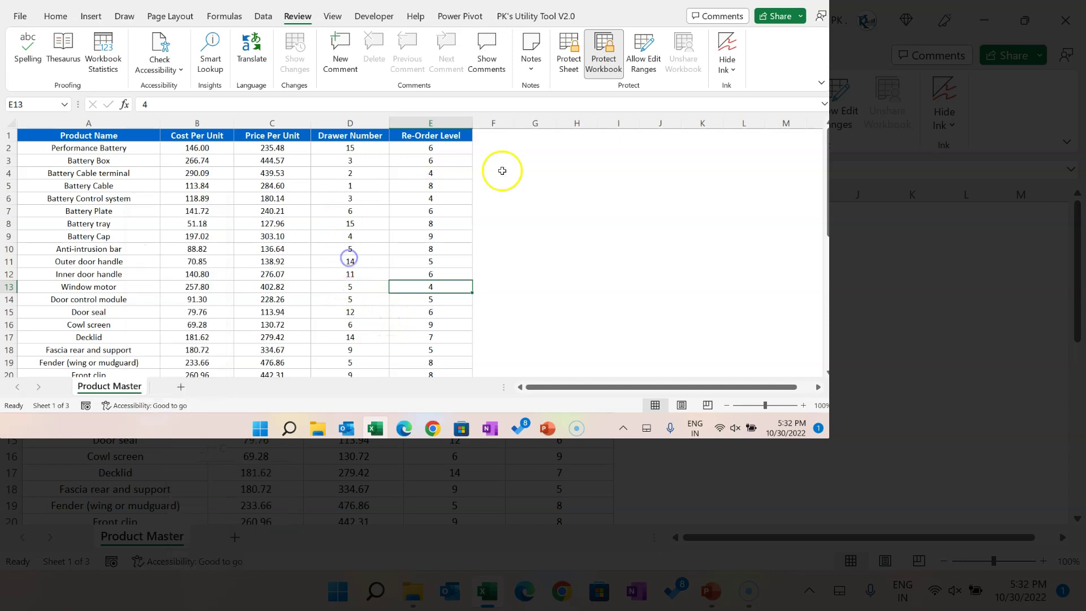
click(431, 161)
Unprotect the workbook structure, then unhide Stock In-Out and Inventory.
click(603, 63)
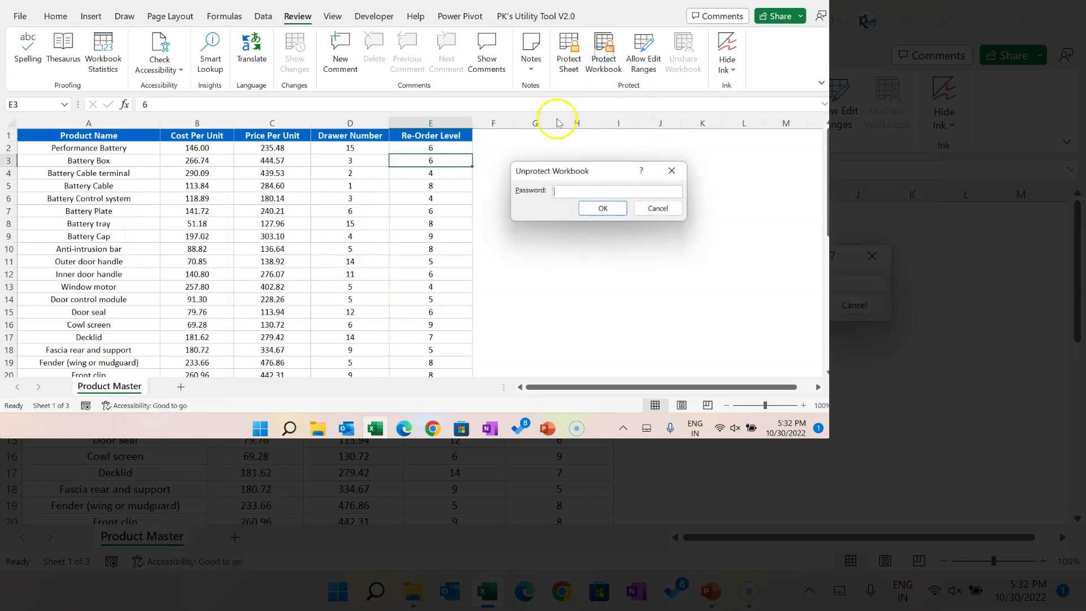
click(602, 208)
right_click(129, 386)
click(168, 354)
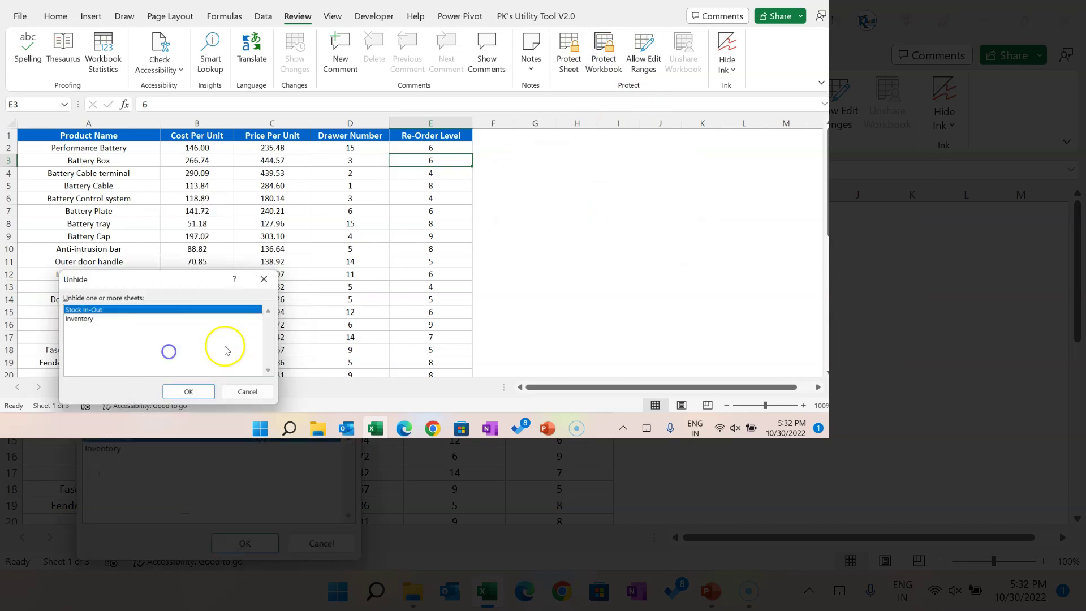
click(194, 392)
right_click(199, 392)
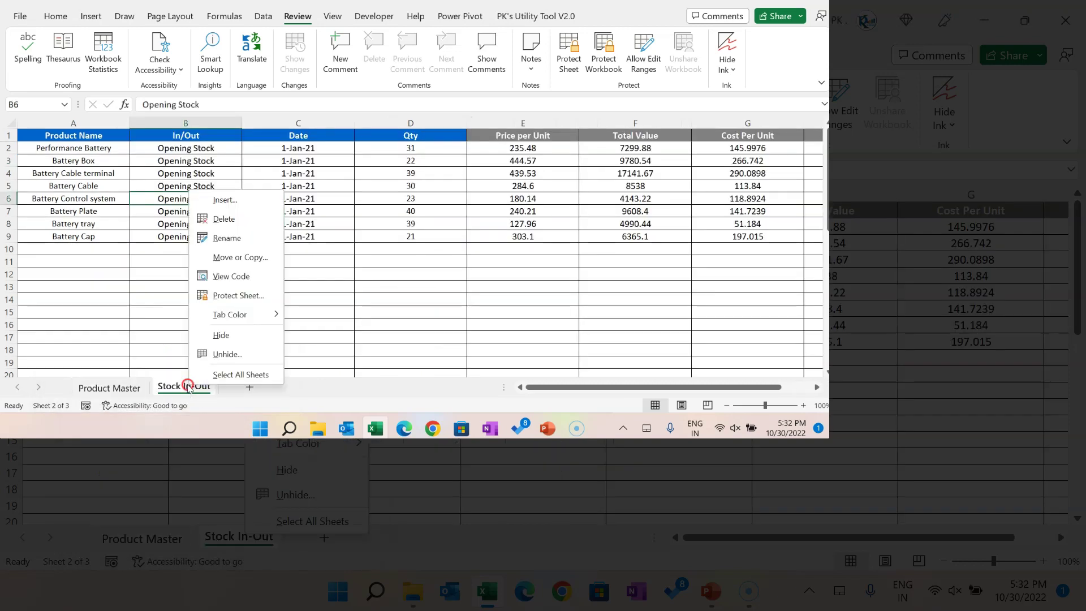
click(224, 355)
click(262, 396)
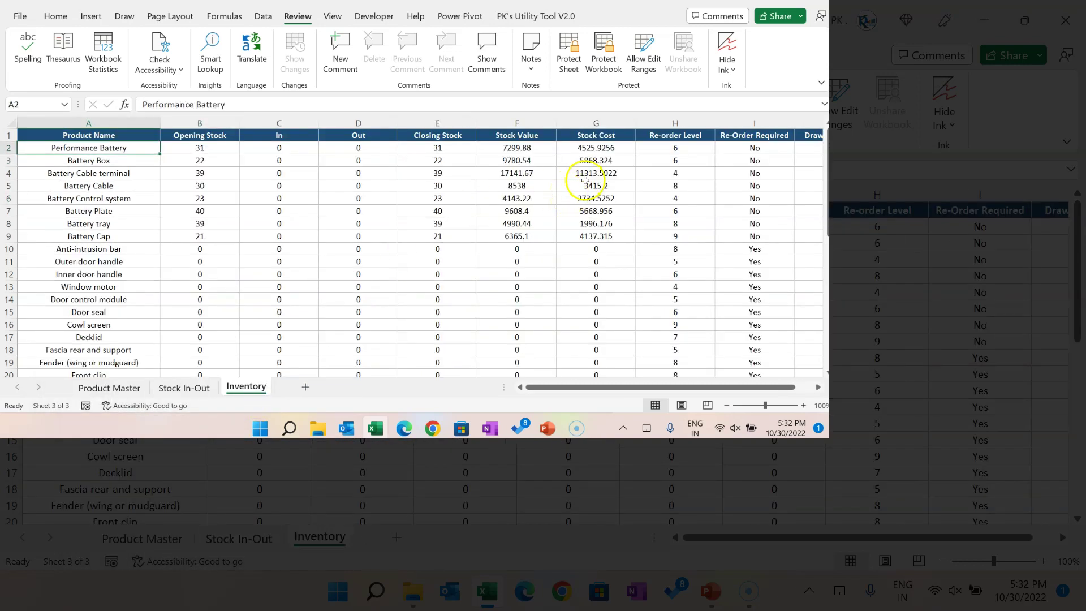
click(585, 183)
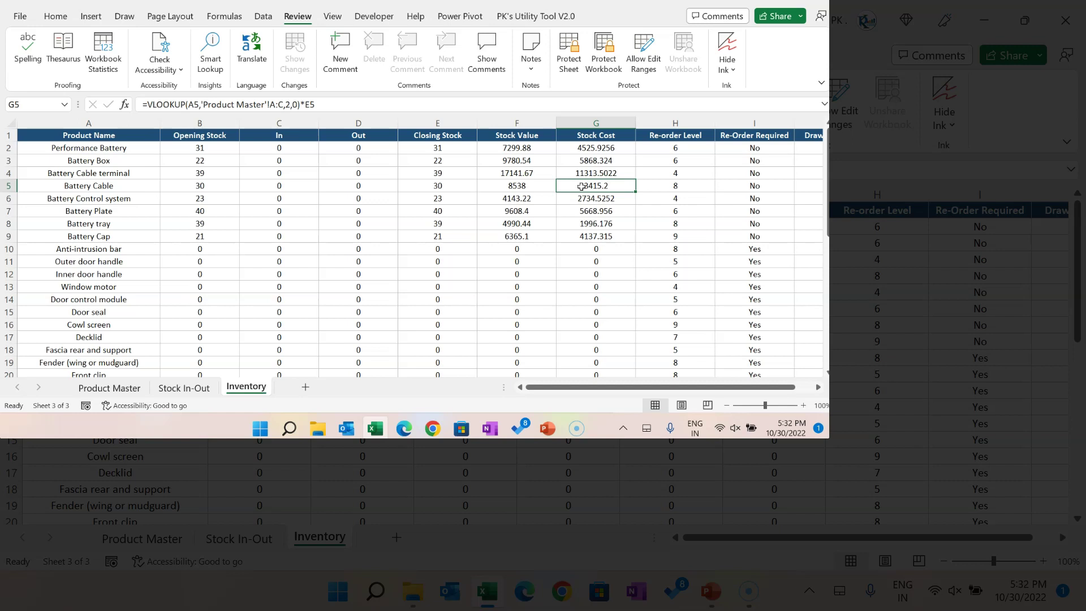
click(187, 244)
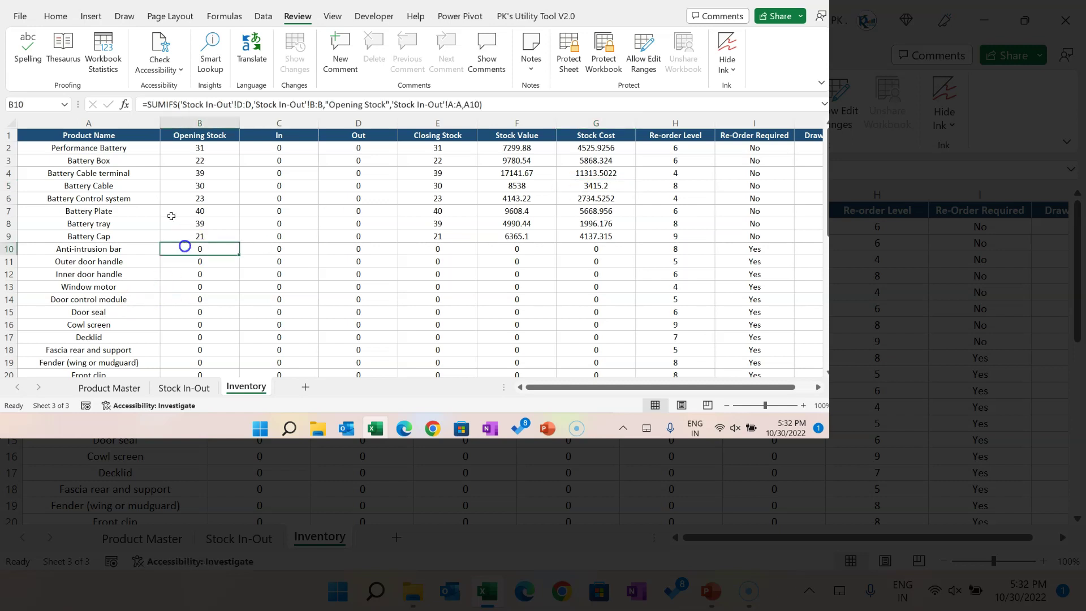
click(323, 169)
drag(225, 149, 209, 293)
drag(279, 149, 295, 243)
drag(113, 149, 138, 244)
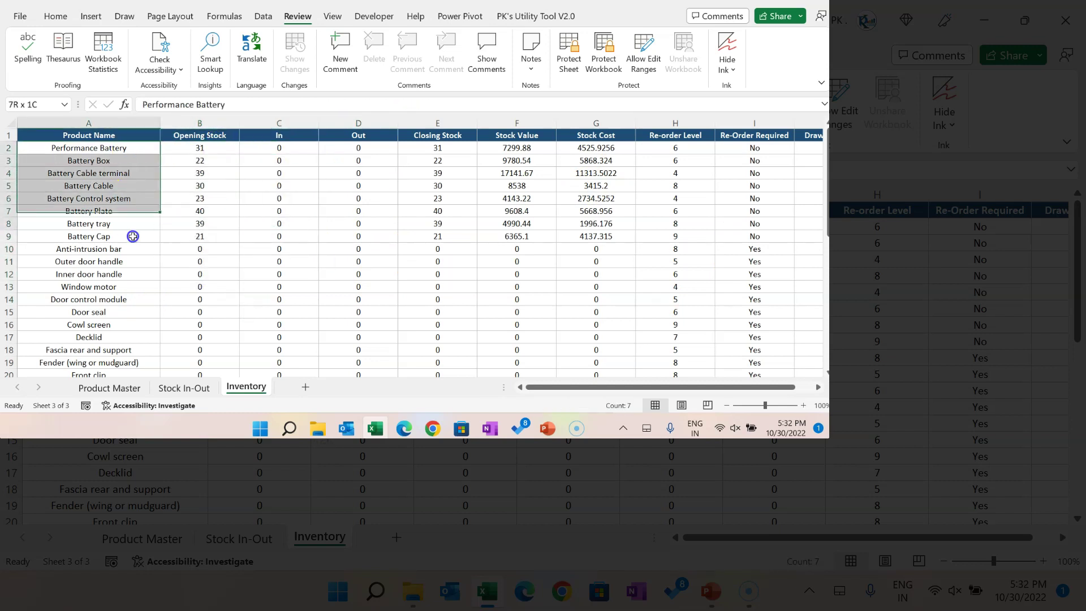
click(384, 152)
click(208, 150)
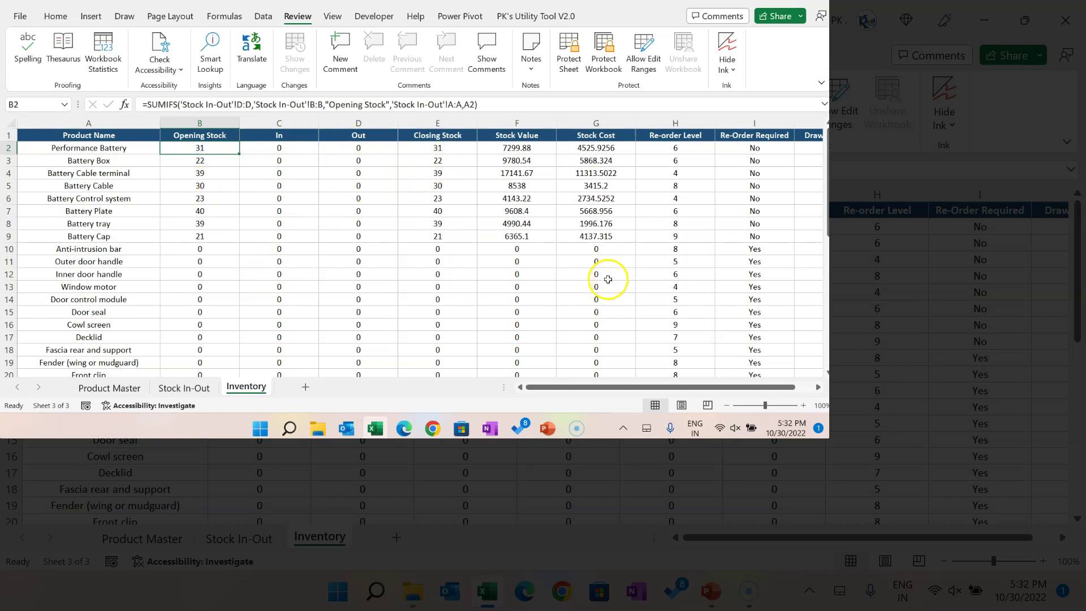
Protect the Inventory sheet with a confirmed password, then test editing an Opening Stock cell.
click(569, 64)
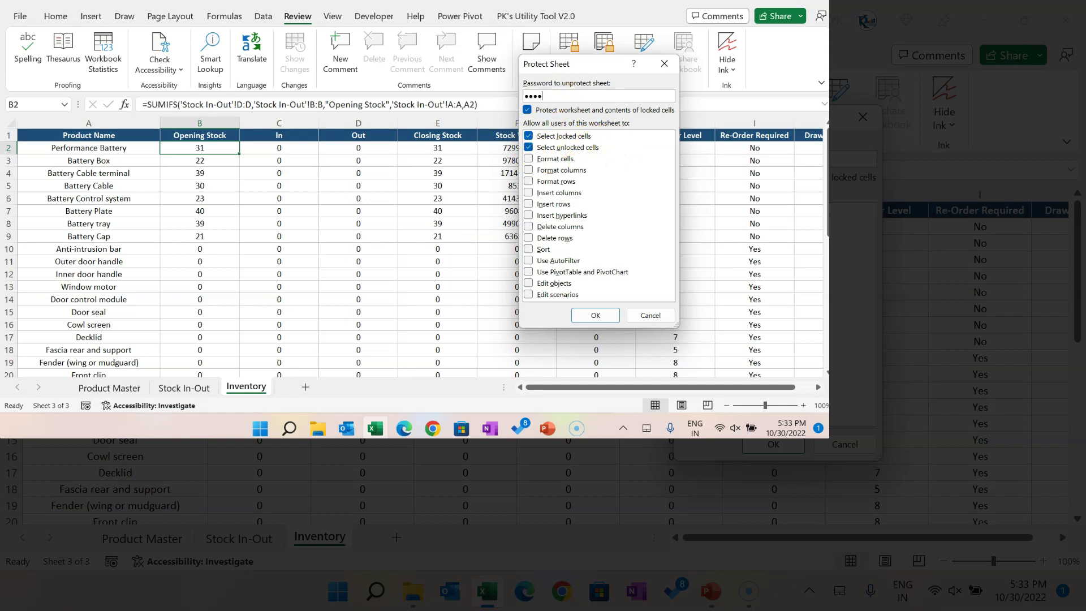
click(611, 315)
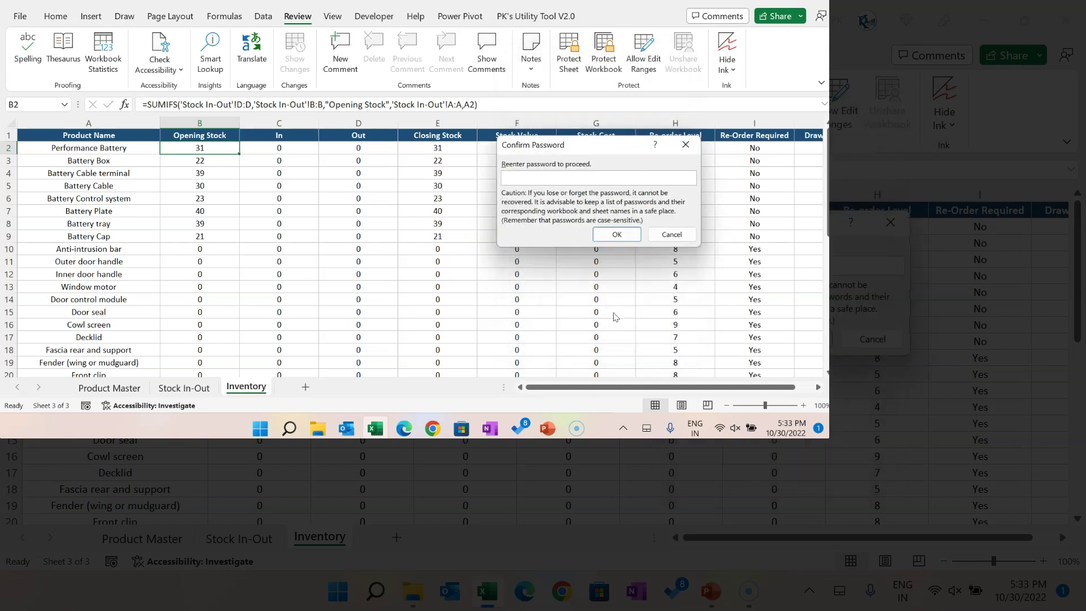
click(618, 234)
click(179, 172)
click(107, 160)
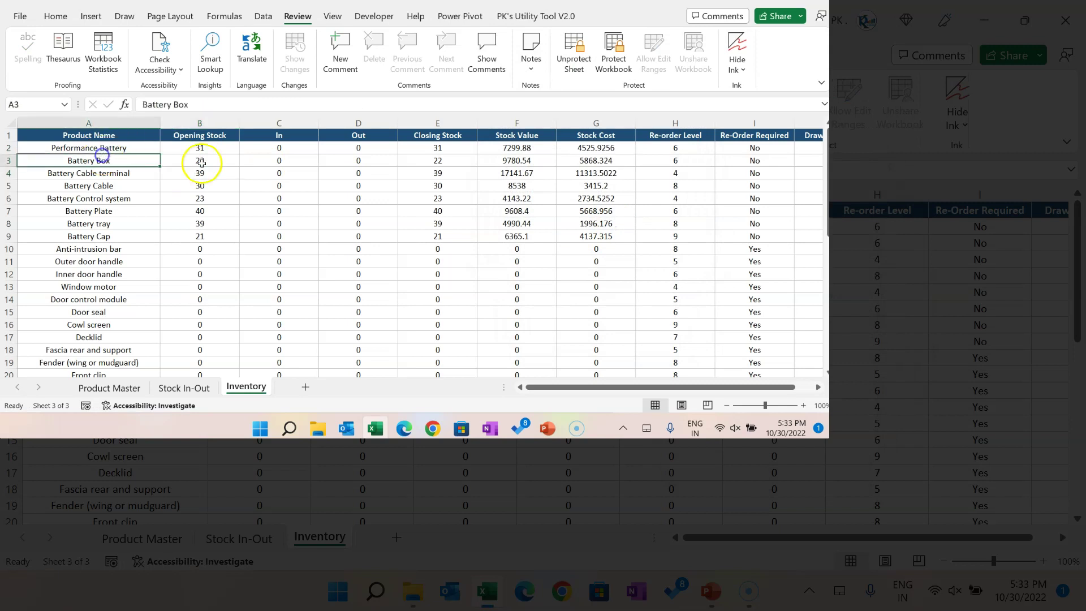
Confirm the Battery Box opening stock formula can't be deleted, then unprotect the Inventory sheet with its password.
click(210, 161)
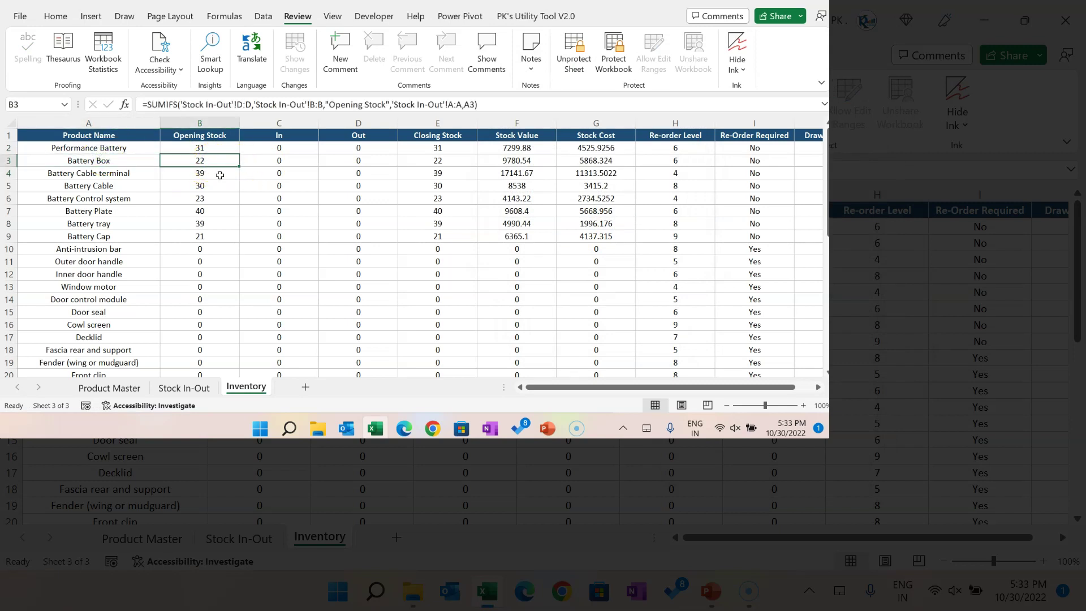
key(Delete)
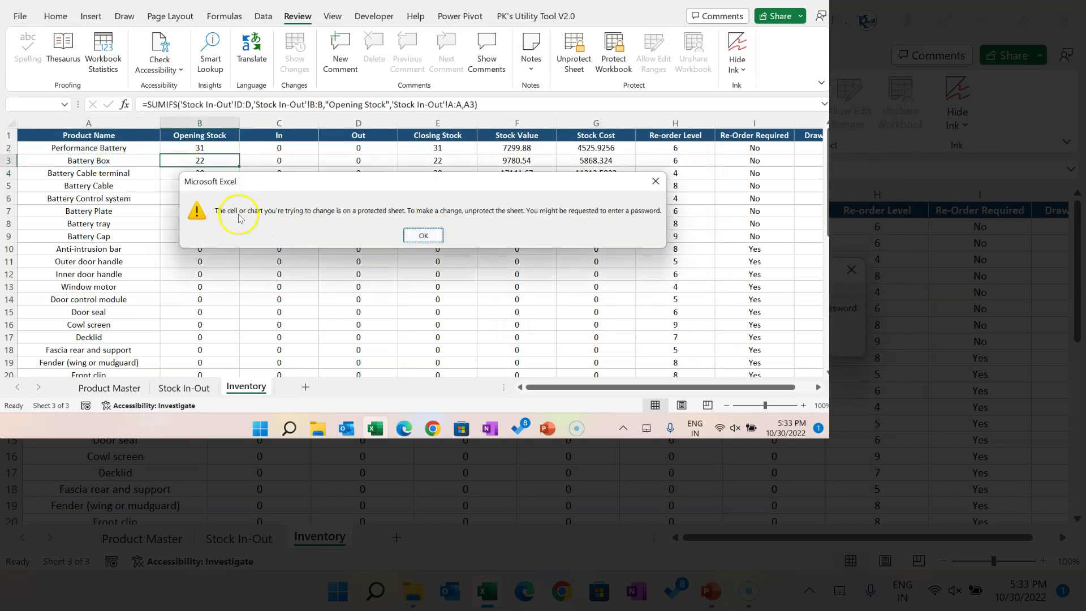
click(436, 235)
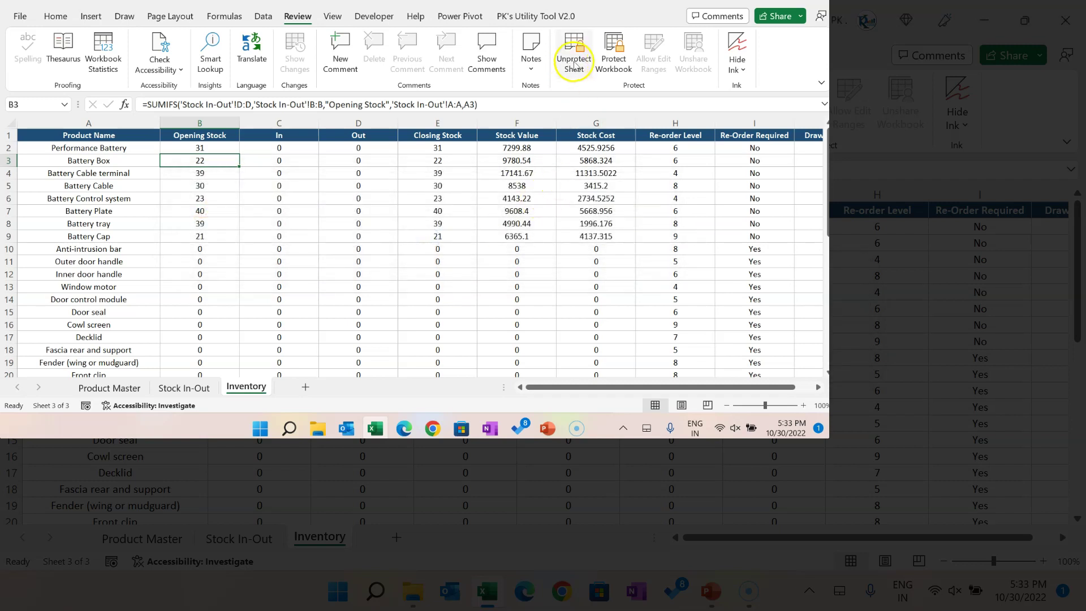
click(574, 65)
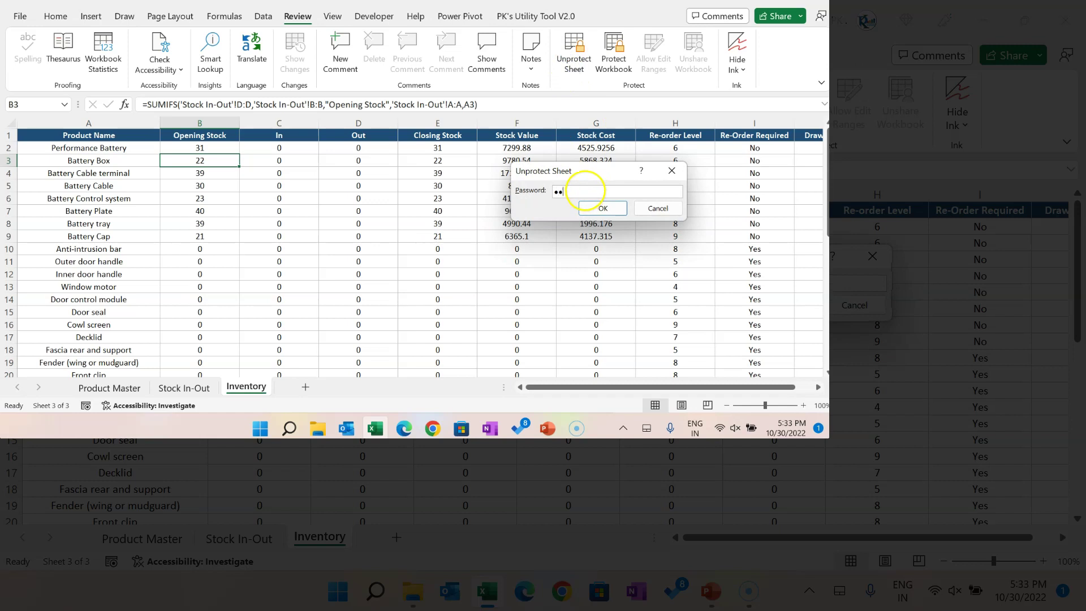
click(603, 208)
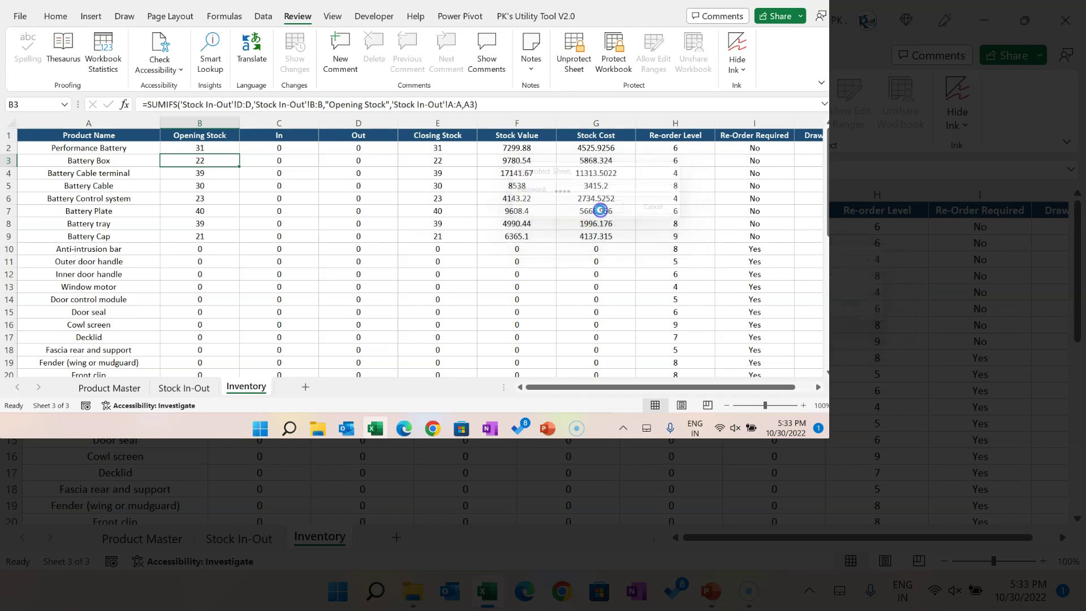
Inspect the Opening Stock formula in B2 and the In formulas in C2 and C5.
click(313, 184)
click(151, 150)
click(192, 150)
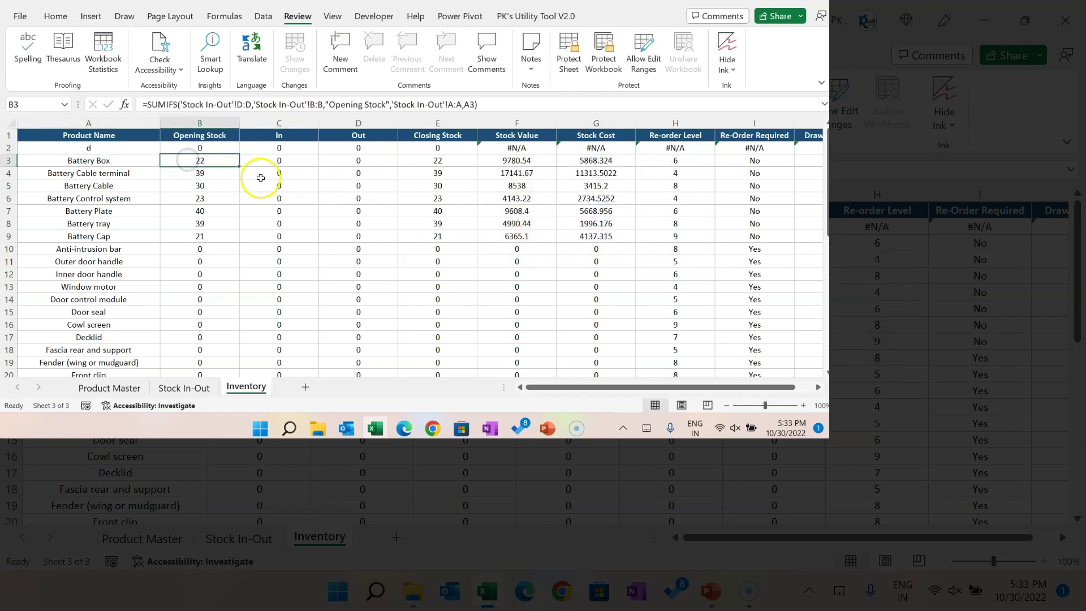
key(Left)
click(292, 191)
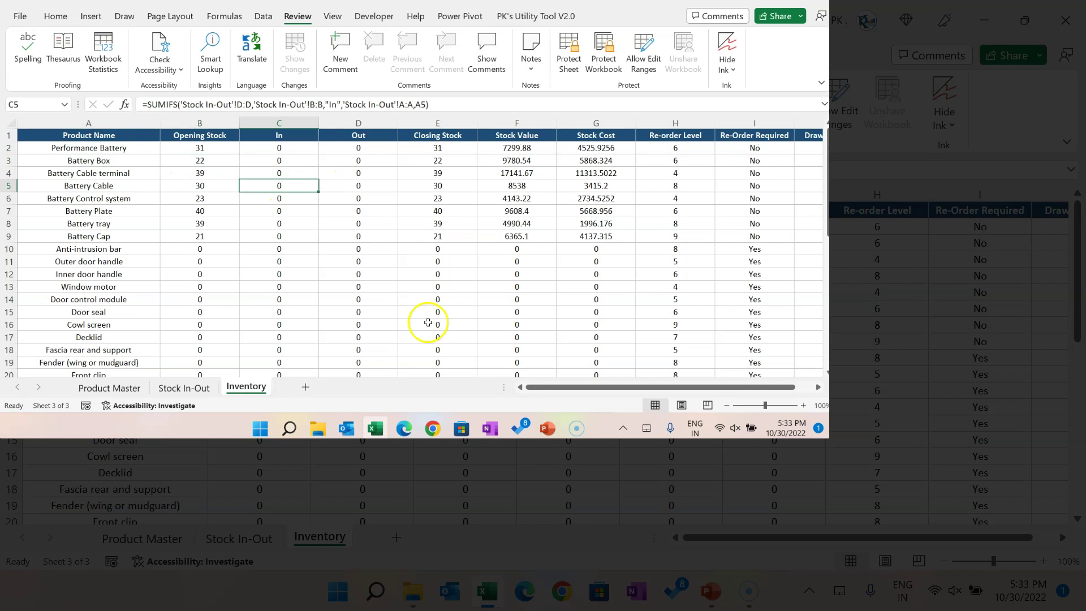
click(266, 149)
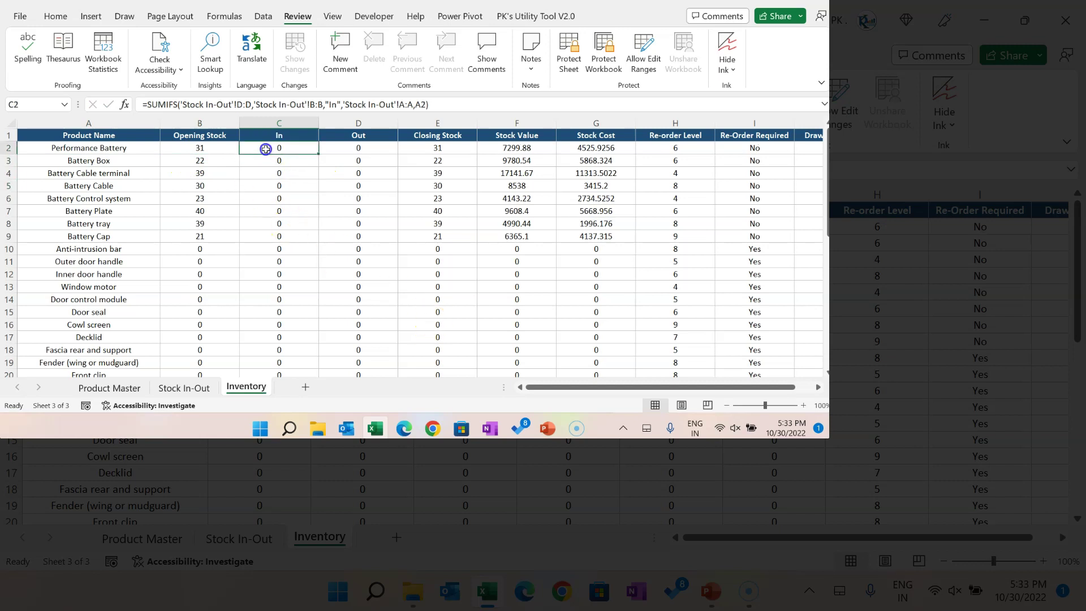
On the Stock In-Out sheet, review the Price per Unit and Total Value formula columns.
click(186, 388)
drag(526, 160, 729, 172)
drag(523, 149, 553, 310)
click(620, 290)
Select the Stock In-Out input data range A2:D10 with product names, dates and quantities.
click(315, 249)
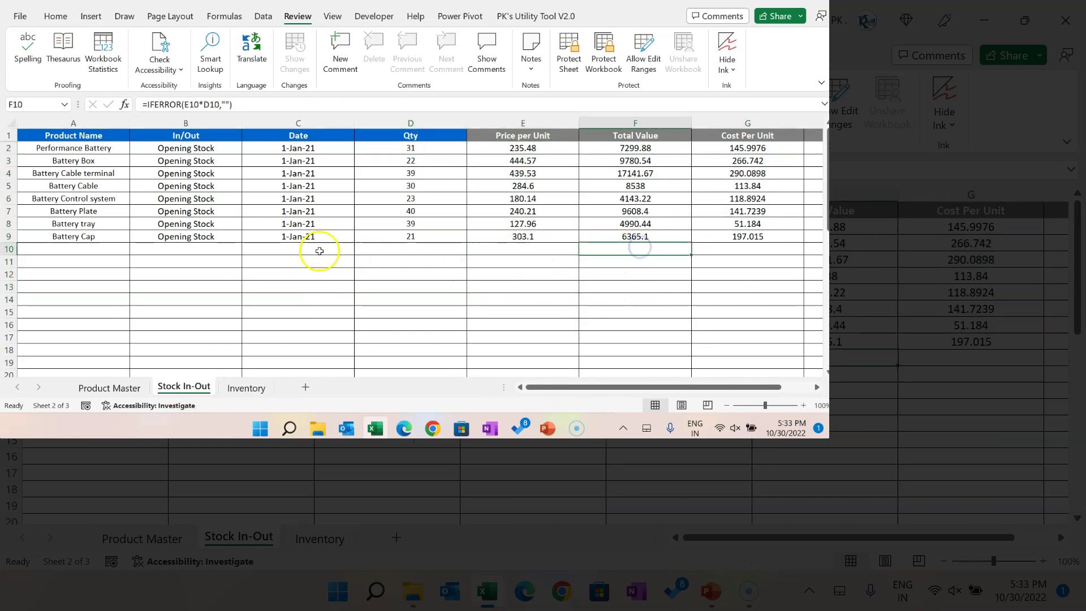
click(85, 146)
click(85, 146)
click(85, 136)
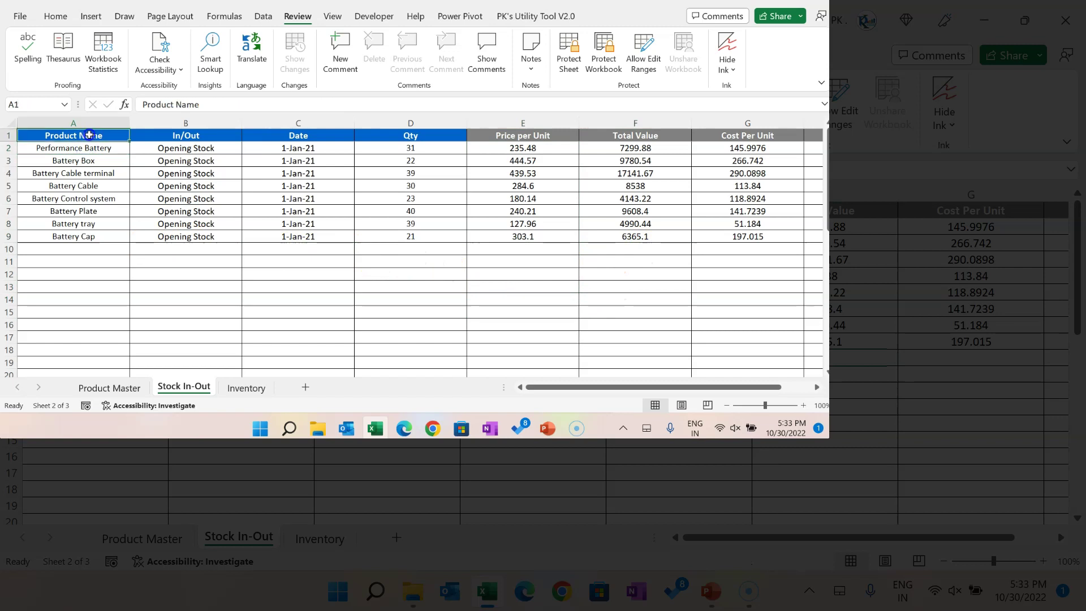
click(431, 153)
drag(88, 147, 435, 250)
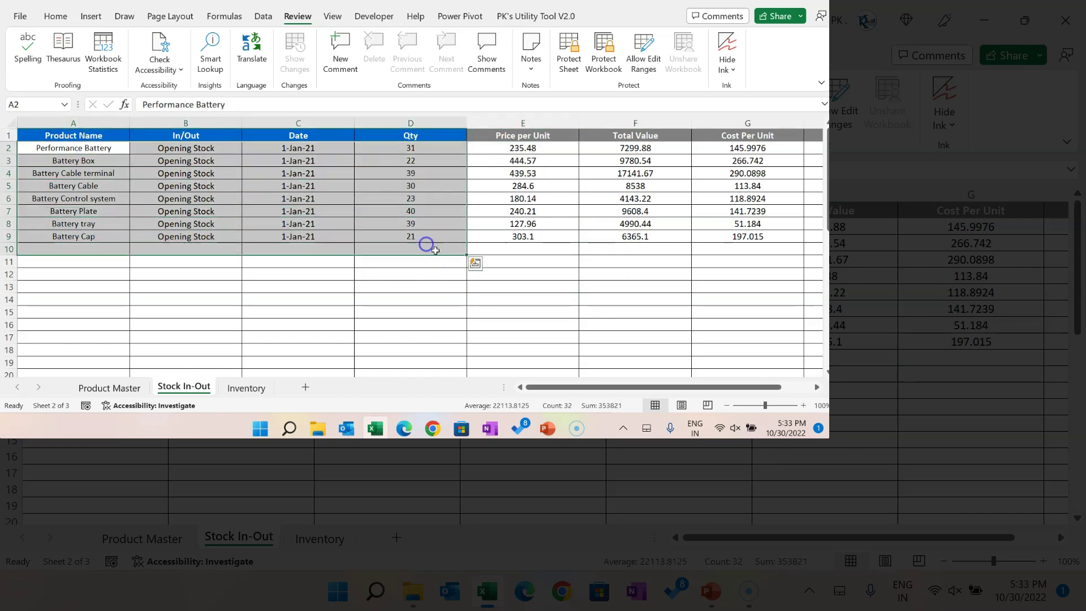
scroll(439, 249, down, 3)
scroll(439, 250, up, 3)
click(274, 147)
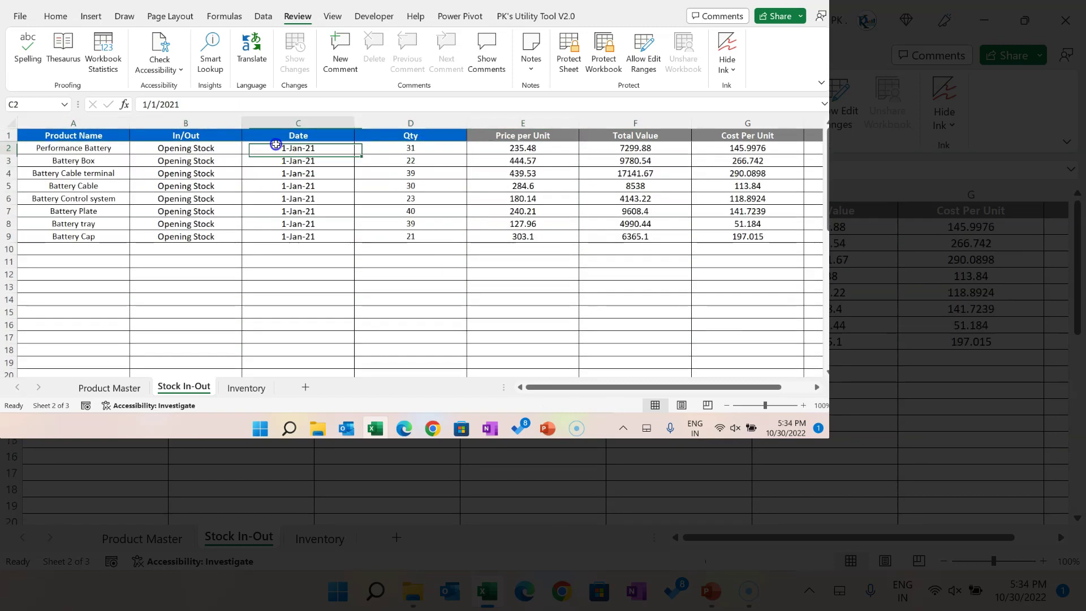
Select the whole worksheet and clear Locked in Format Cells > Protection.
key(ctrl+a)
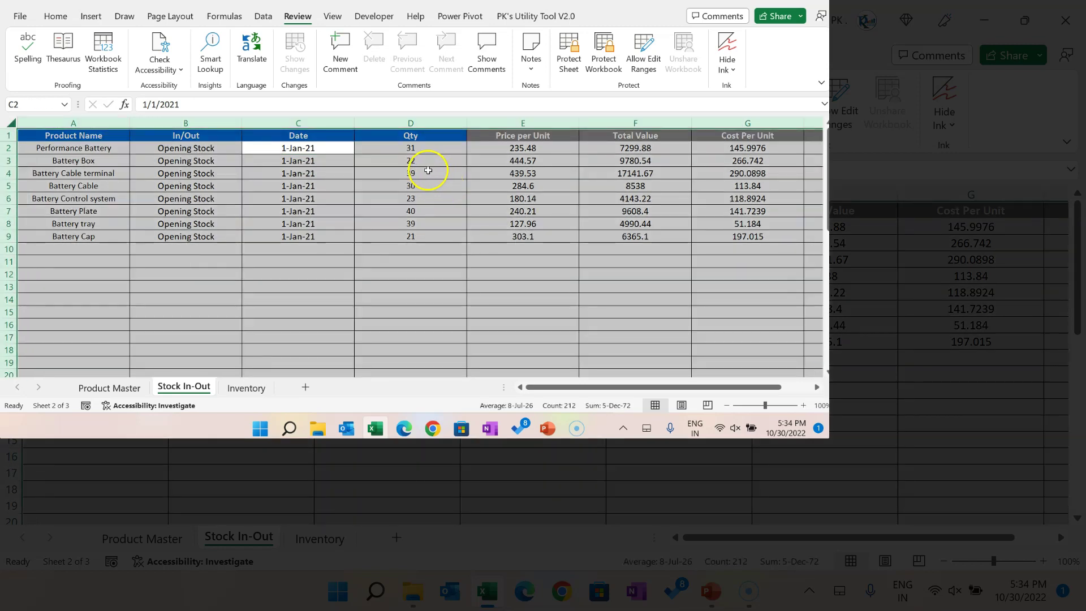
right_click(421, 173)
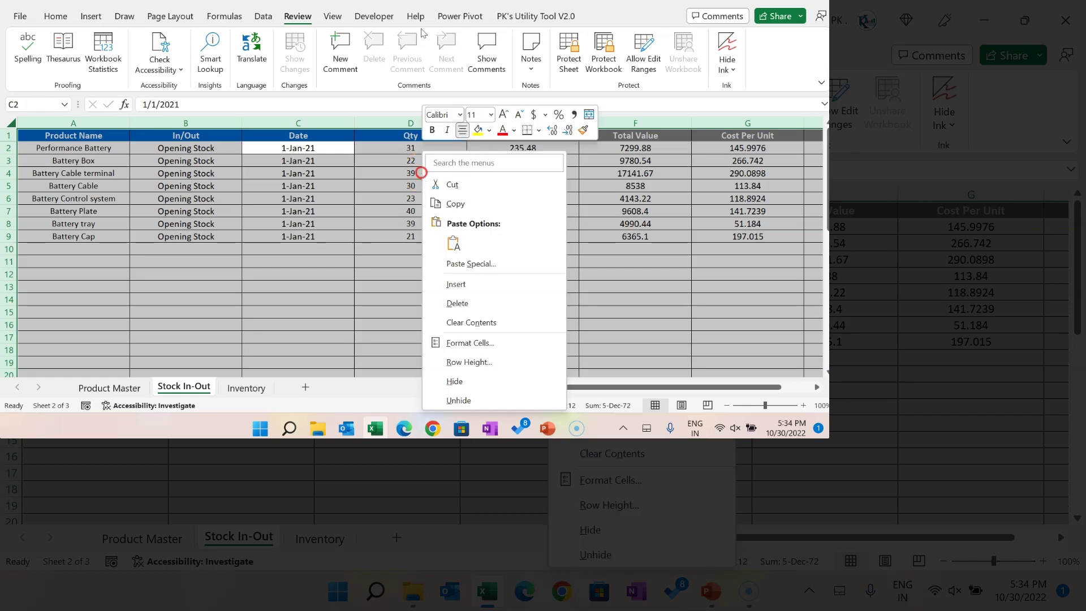
click(469, 343)
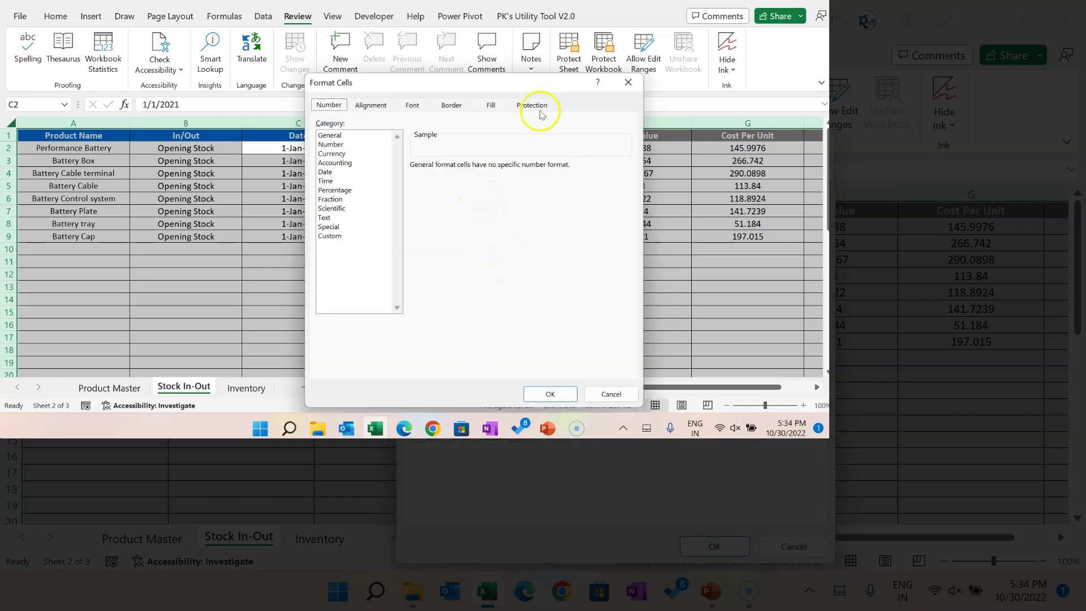
click(538, 105)
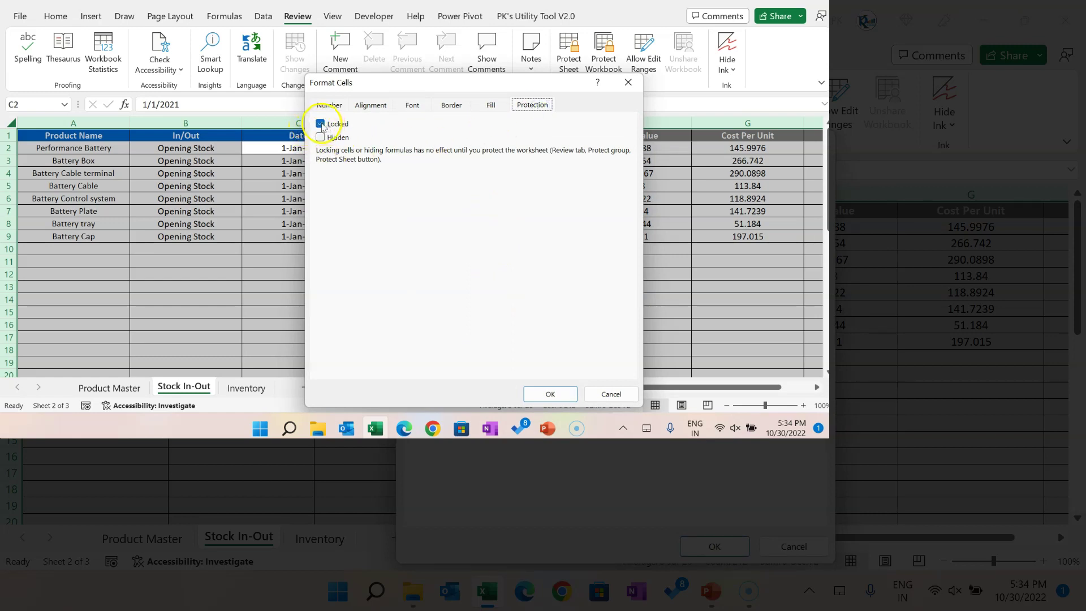
click(320, 124)
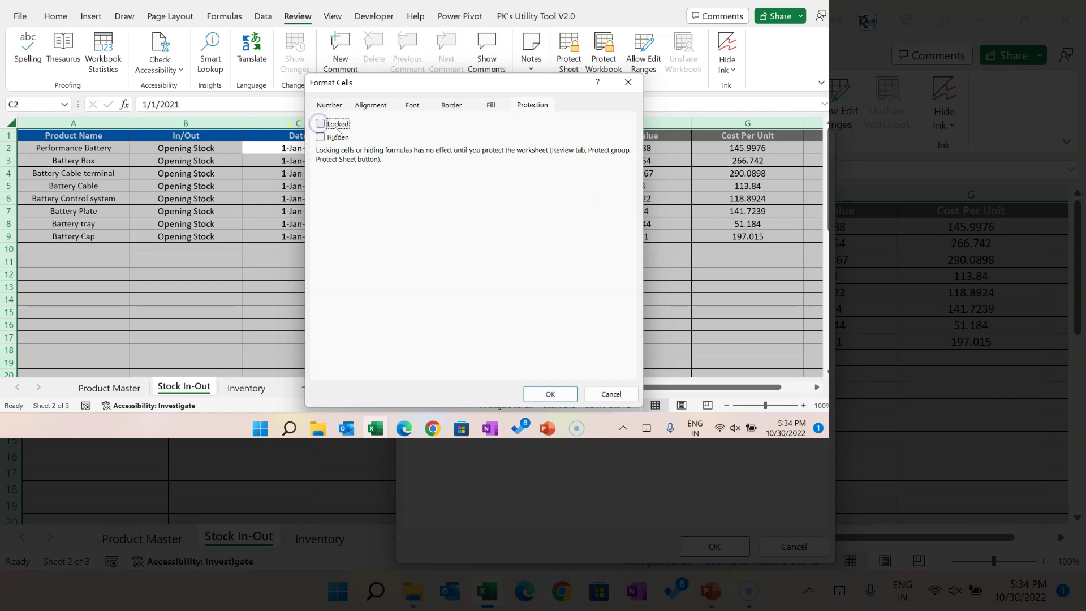
click(549, 394)
click(473, 174)
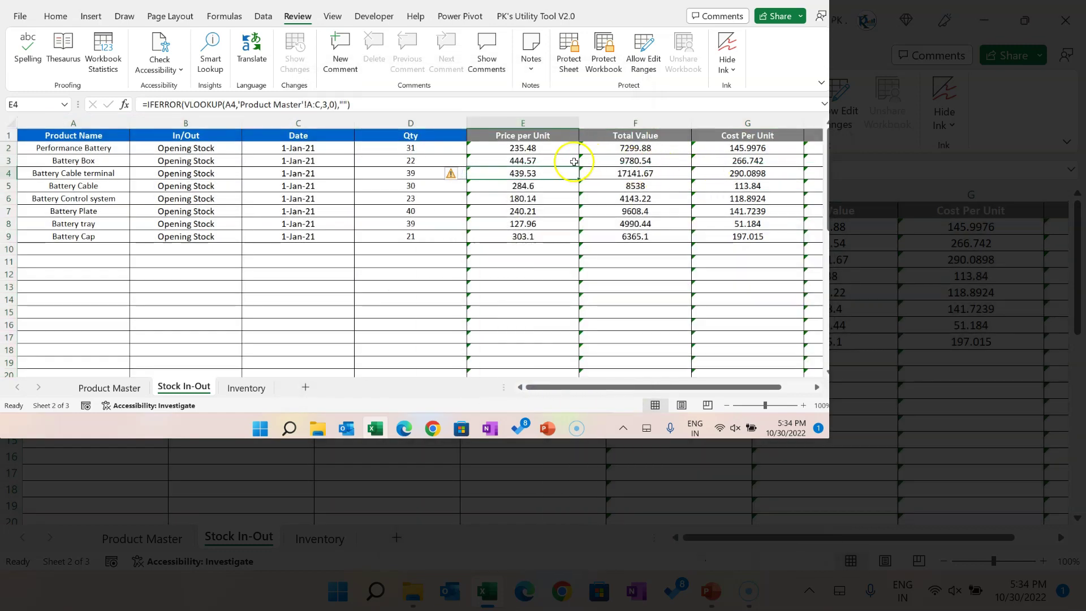
Set columns E through H, Price per Unit to Total Cost Value, to Locked and Hidden.
drag(523, 122, 637, 123)
drag(828, 122, 667, 126)
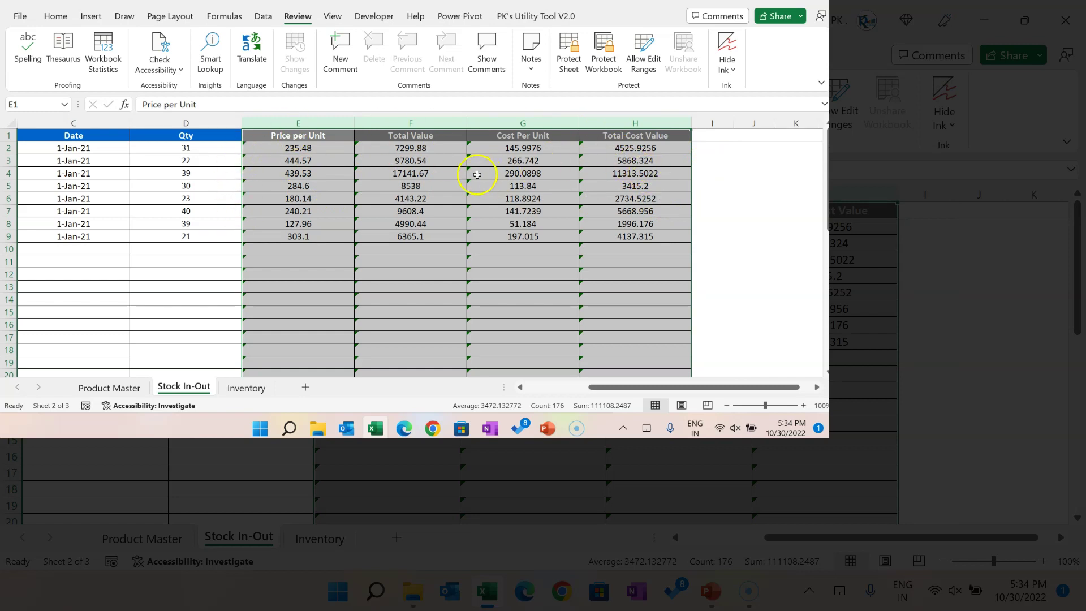
right_click(508, 157)
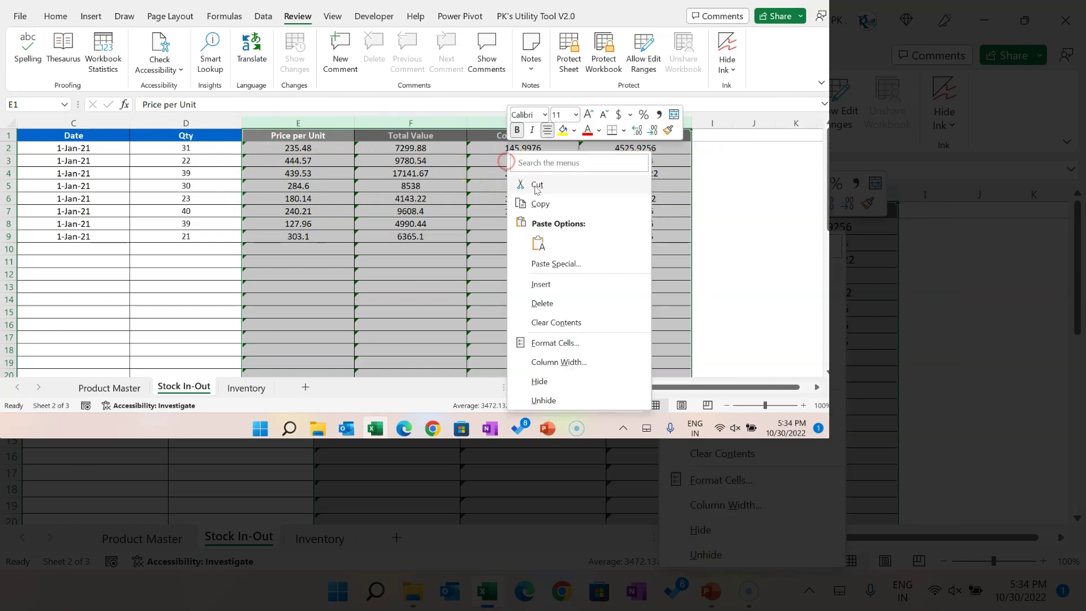
click(557, 342)
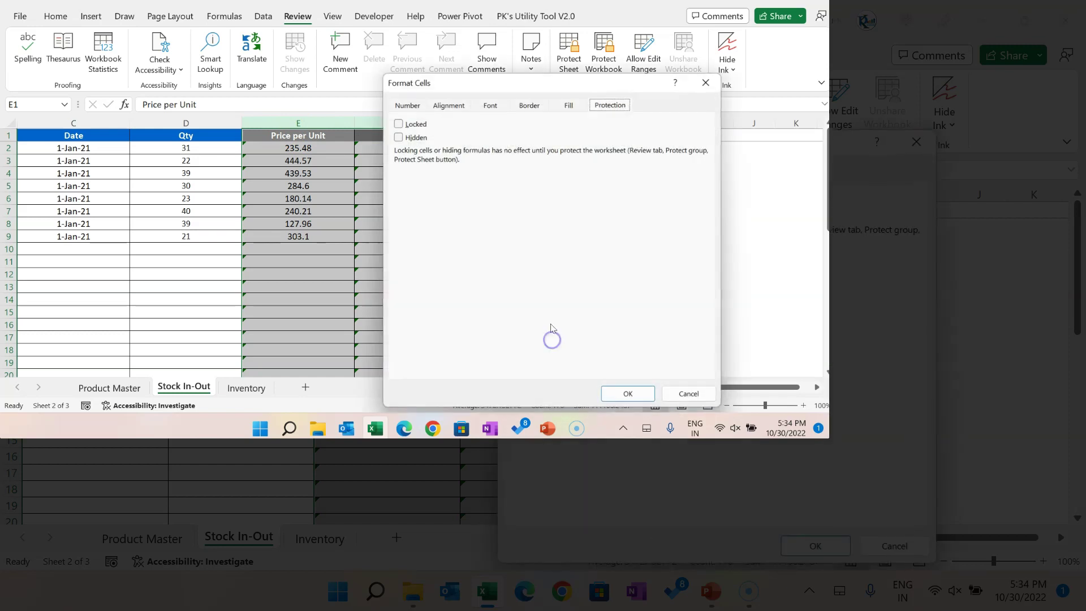
click(398, 124)
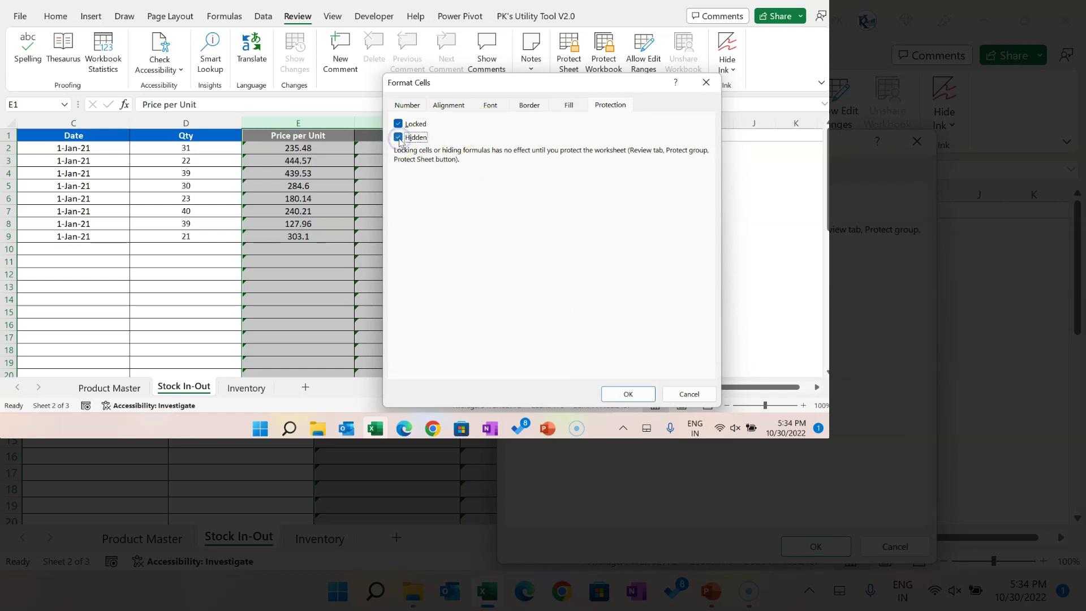
click(629, 393)
click(478, 223)
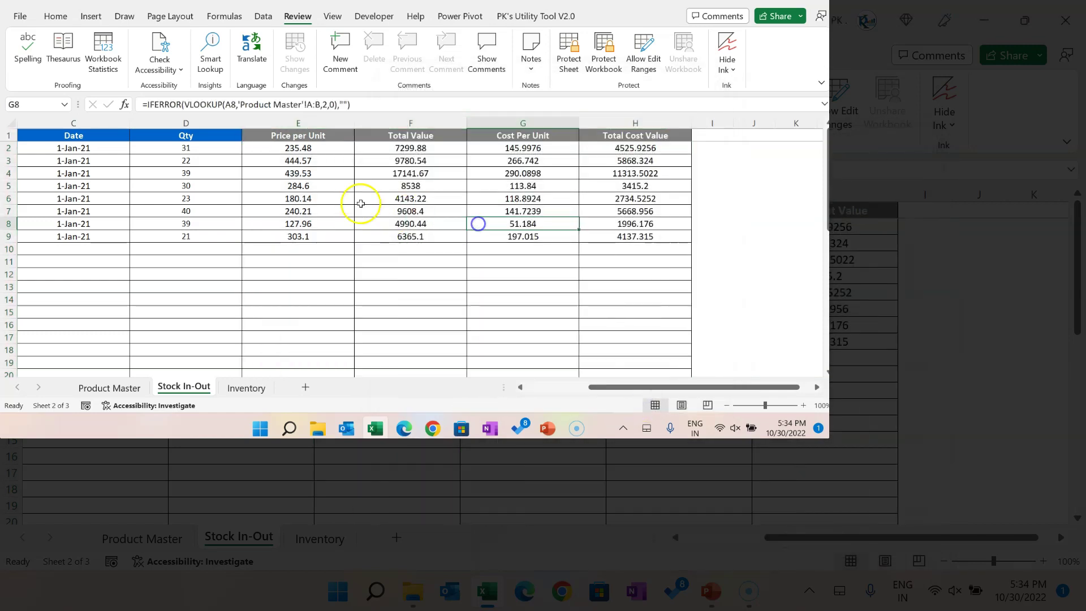
click(298, 147)
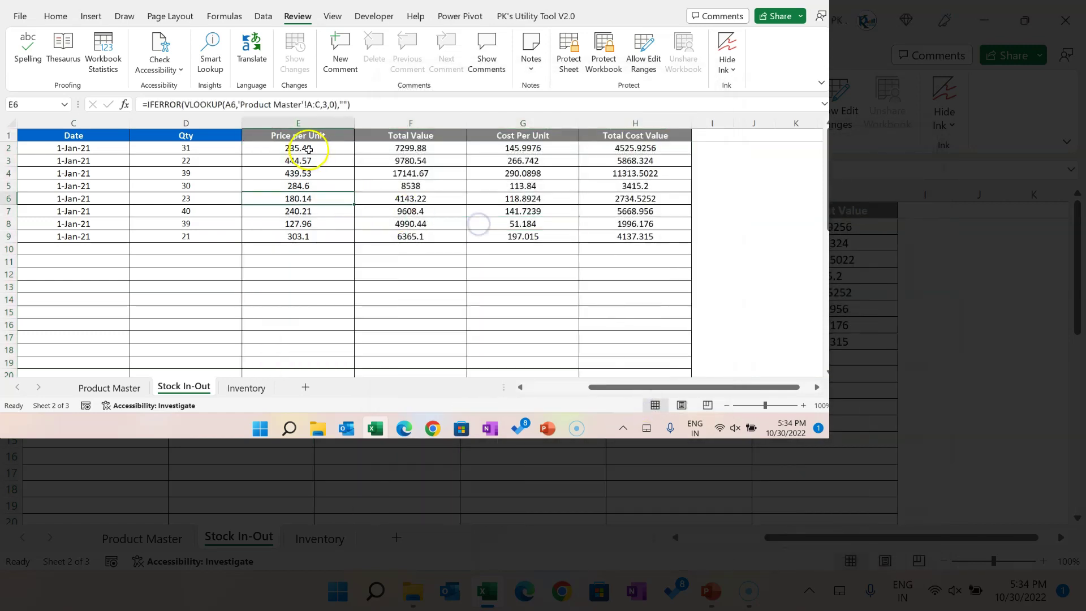
Protect the Stock In-Out sheet with a confirmed password, allowing selection of locked and unlocked cells.
click(577, 63)
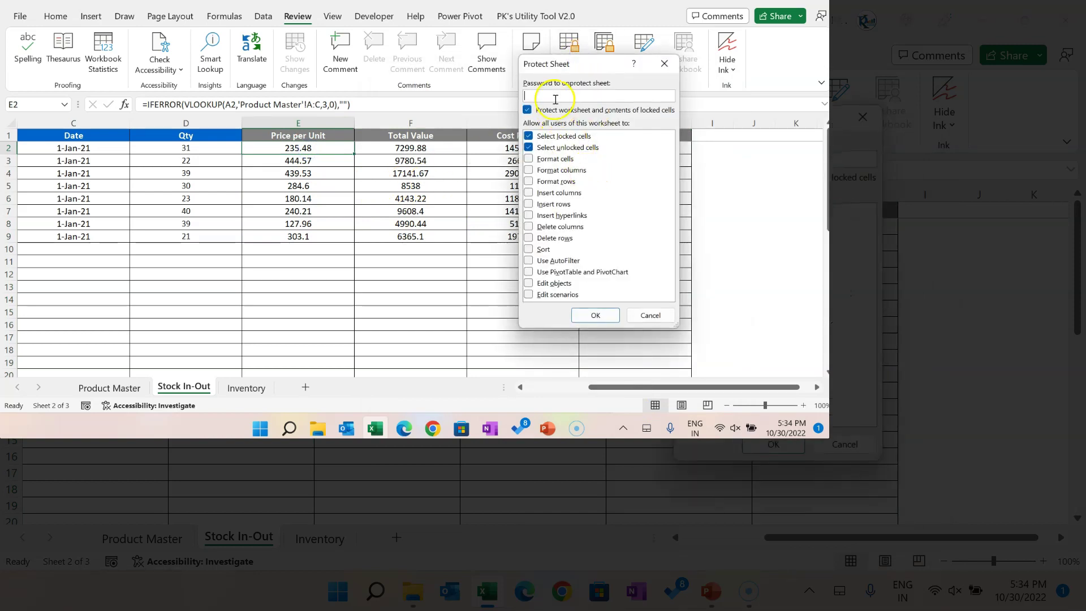
click(595, 315)
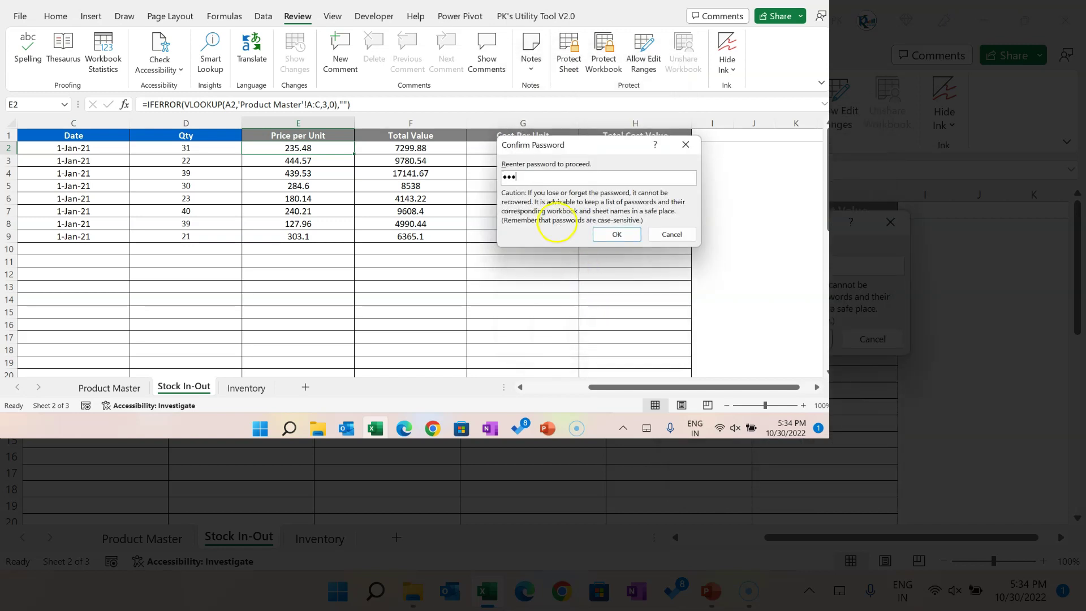
click(601, 231)
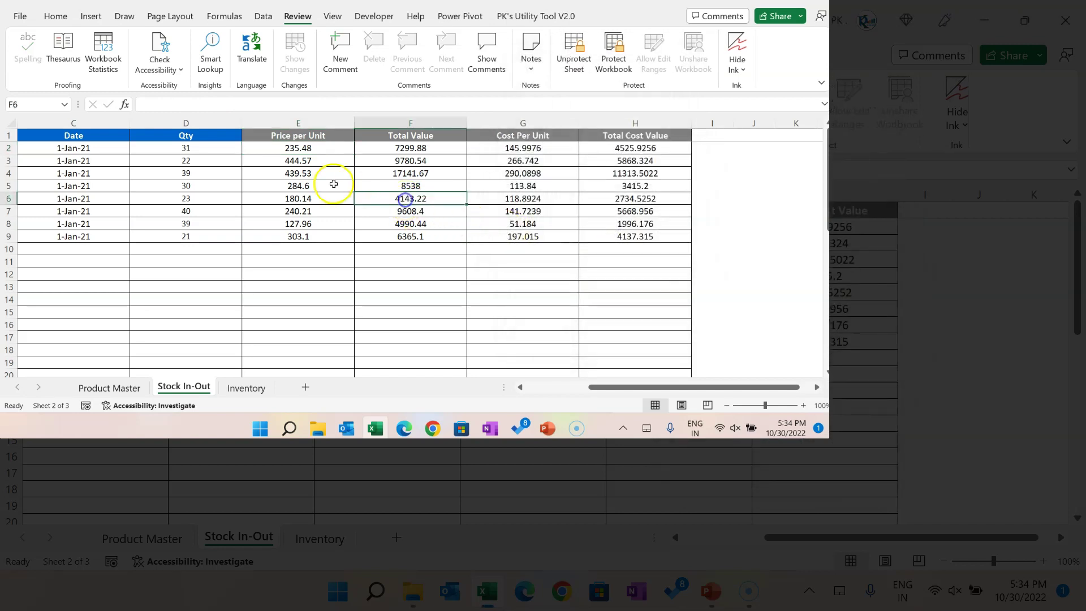
click(309, 179)
click(299, 161)
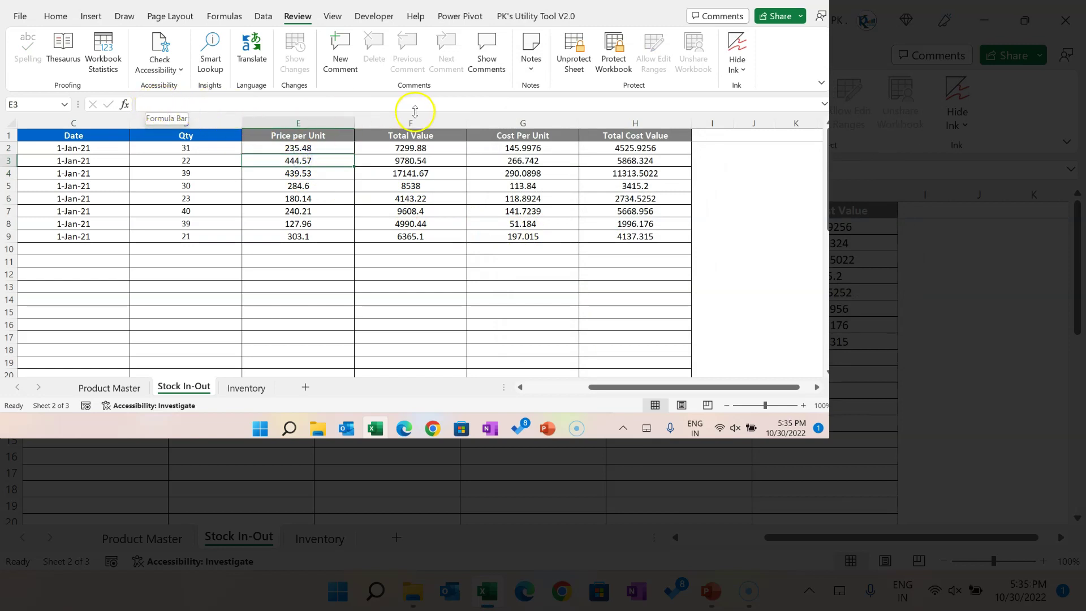
click(103, 166)
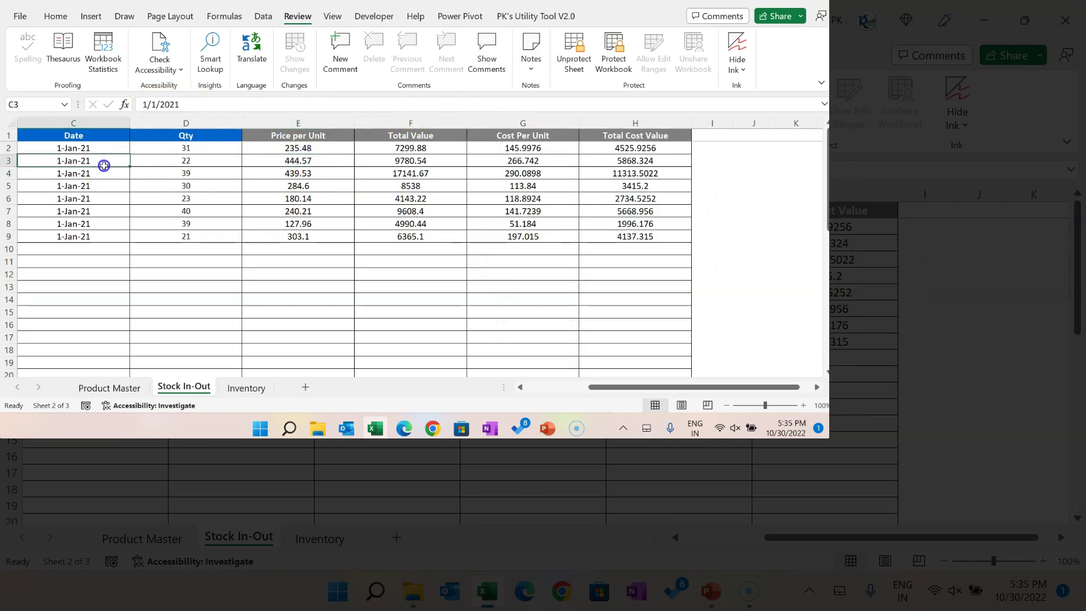
click(196, 165)
click(306, 159)
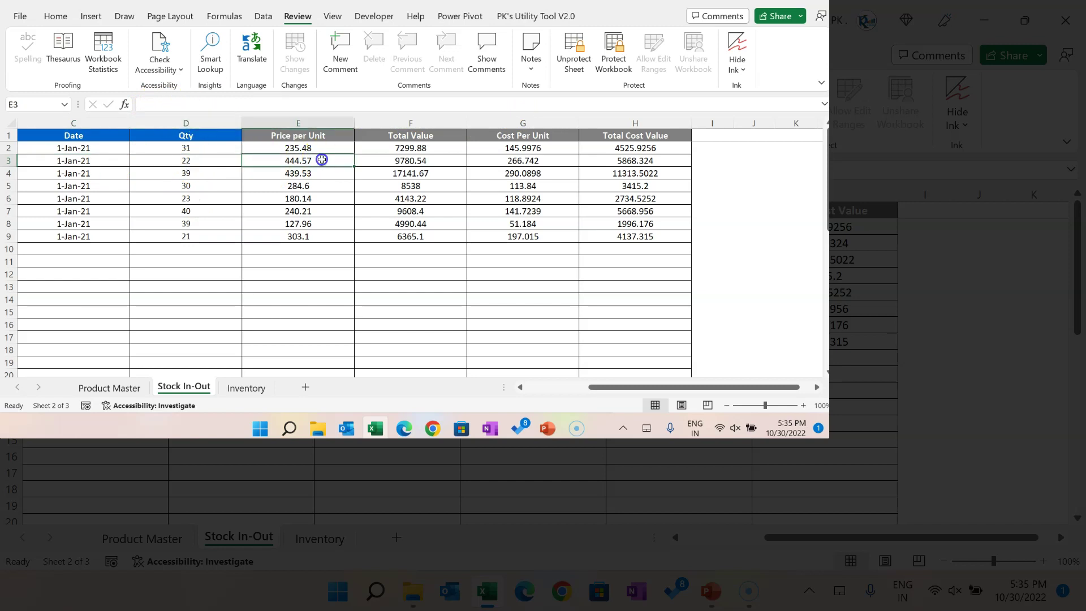
click(394, 156)
double_click(429, 165)
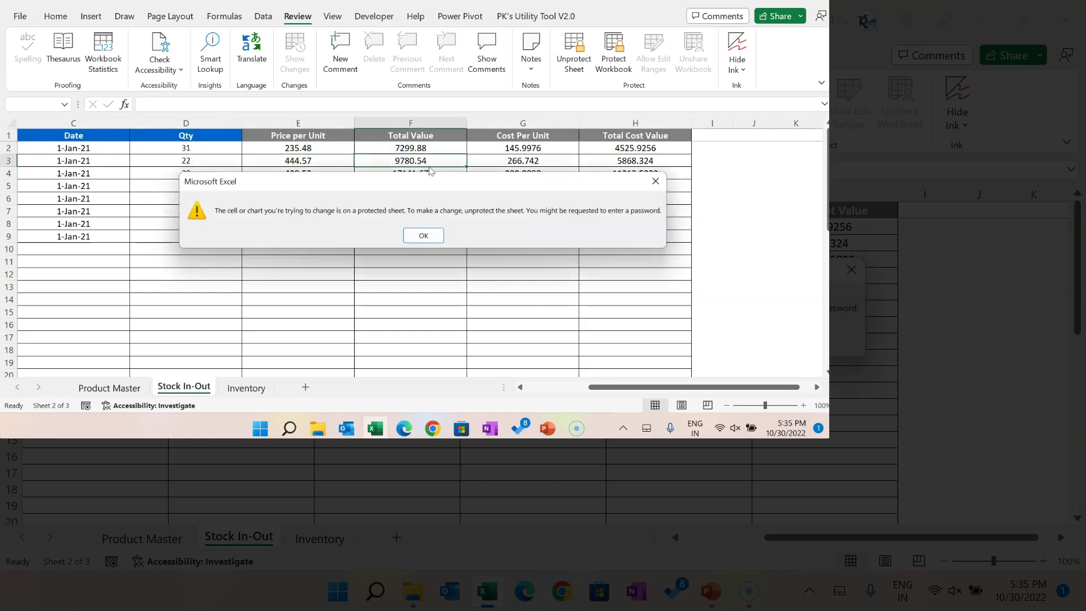
click(423, 235)
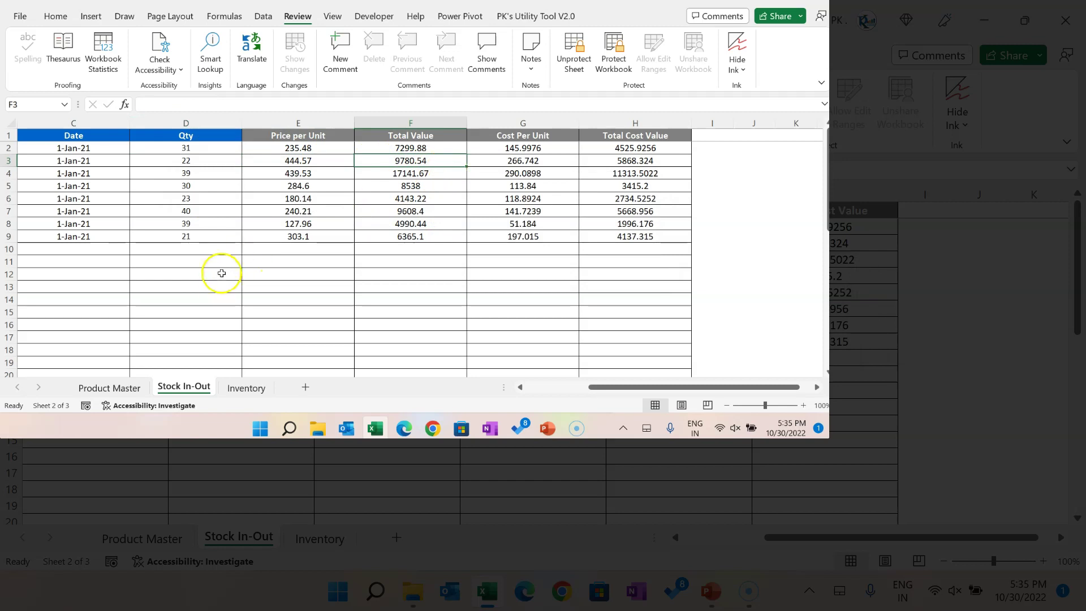
click(181, 249)
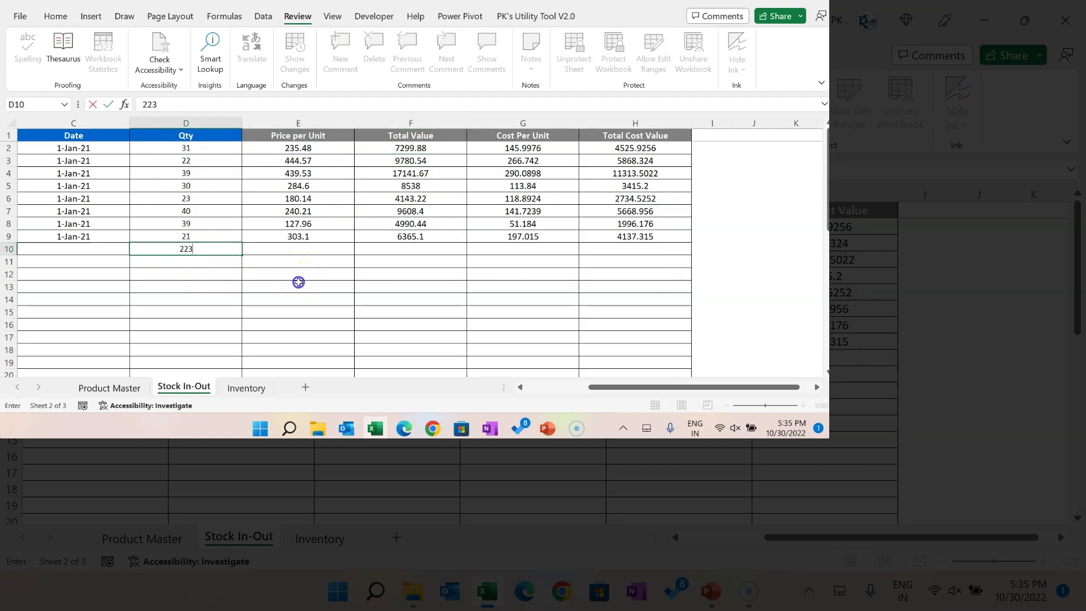
click(206, 249)
click(319, 135)
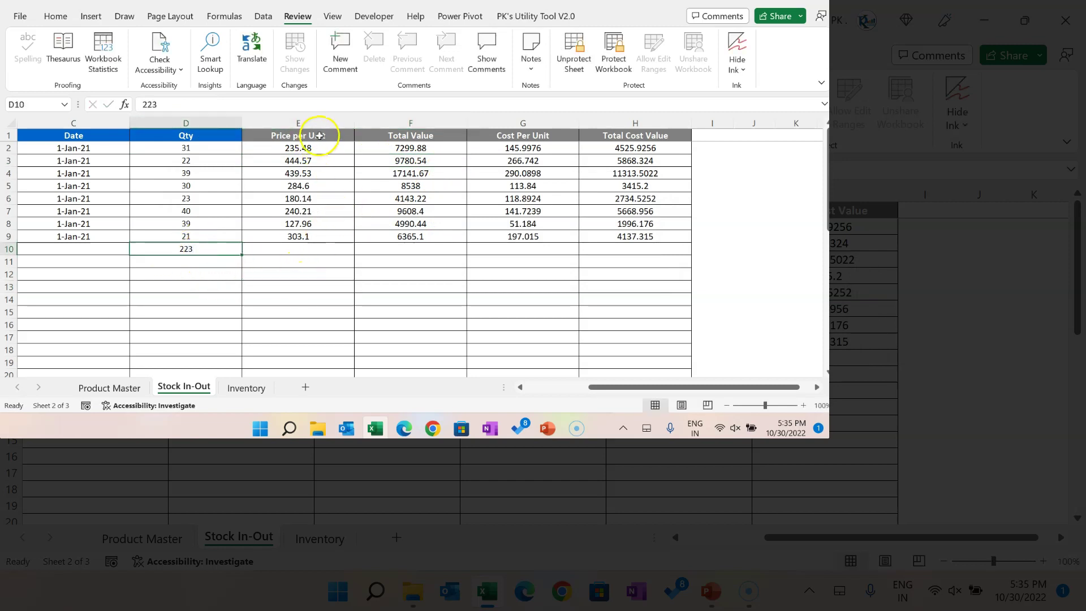
drag(315, 124, 669, 123)
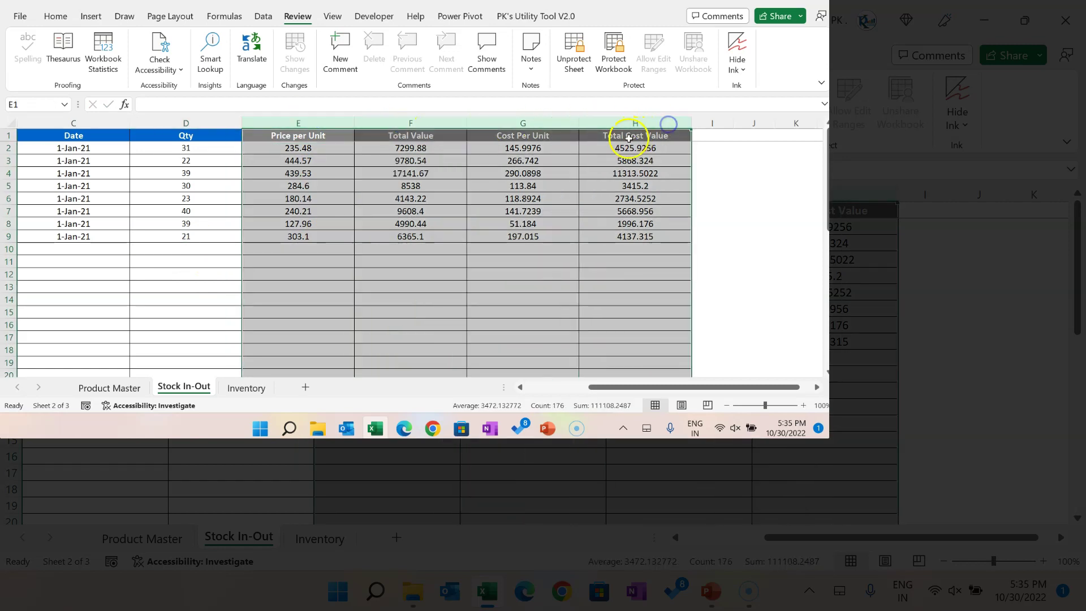
scroll(636, 186, left, 2)
click(524, 123)
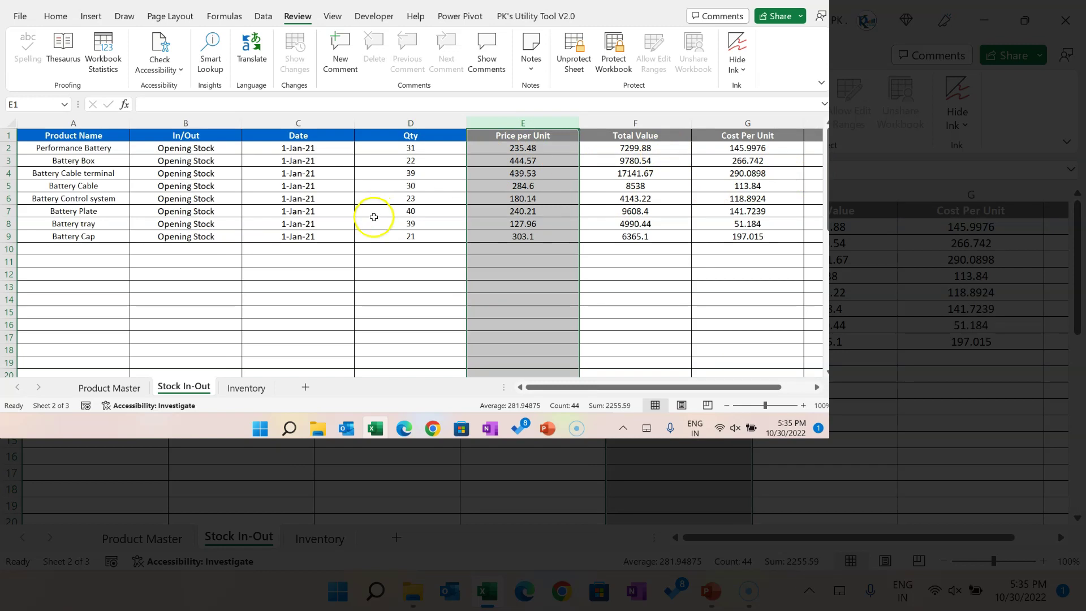
mouse_move(90, 251)
mouse_down()
mouse_move(363, 256)
mouse_move(394, 294)
mouse_move(388, 342)
mouse_up()
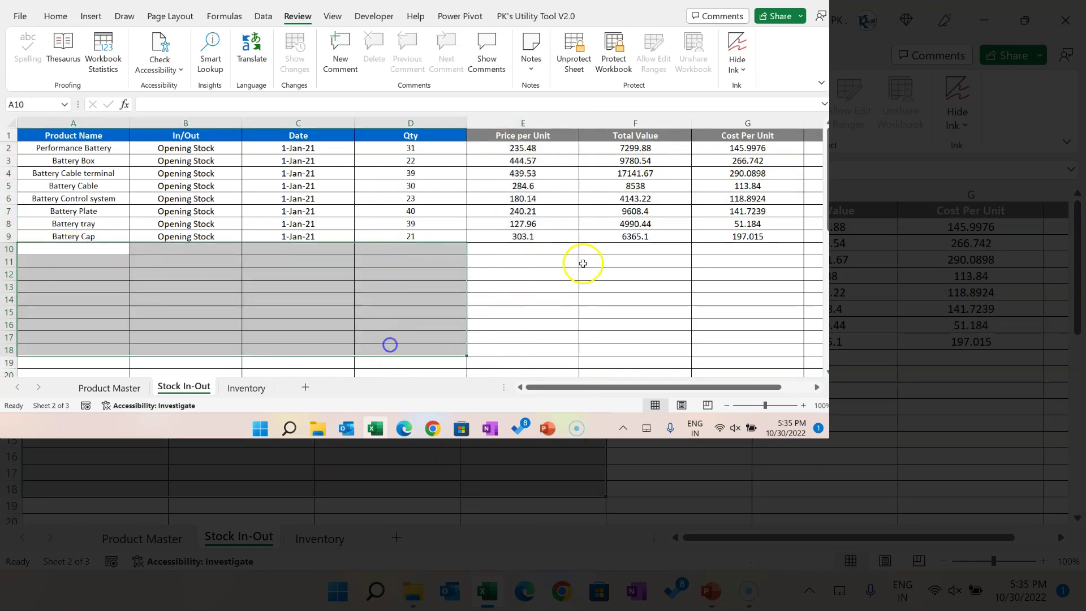
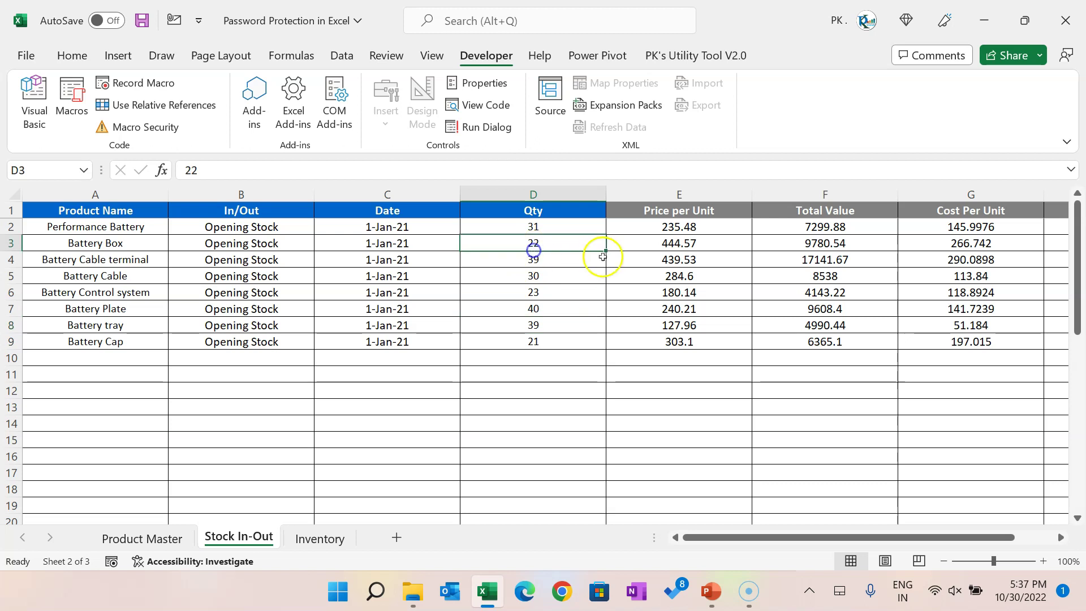
Select cell D4 in the Qty column of the Stock In-Out sheet.
click(557, 263)
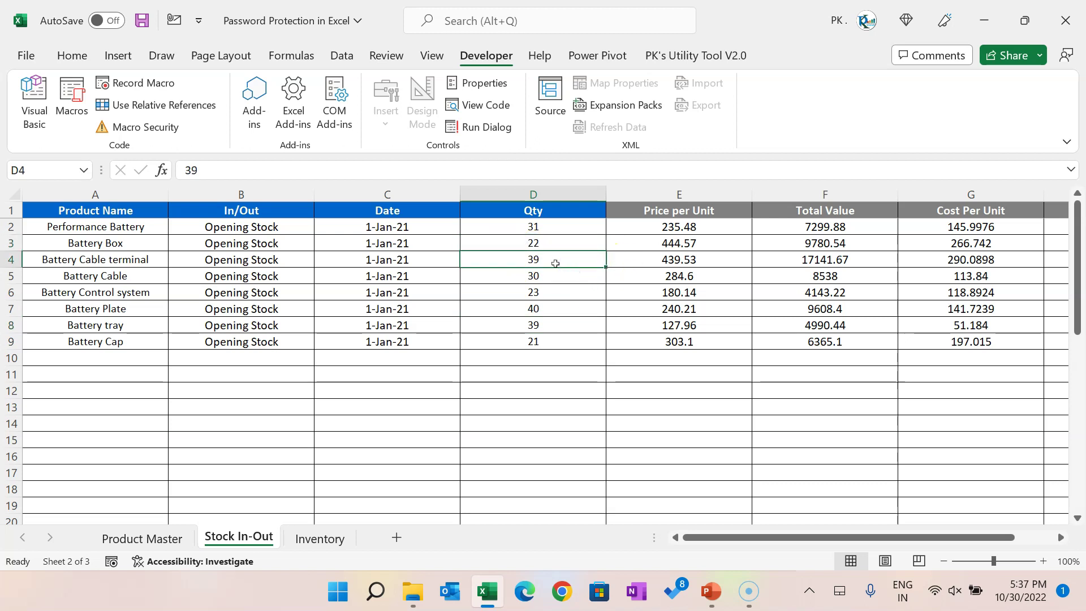
Open the Visual Basic editor and view the Current_Stock procedure in Module1.
click(43, 96)
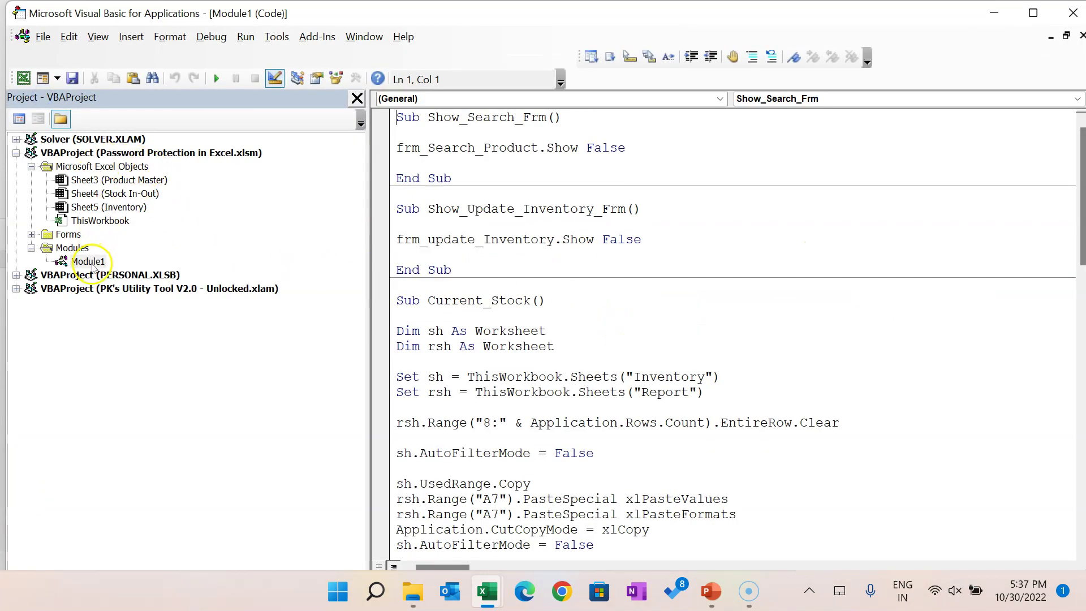
click(673, 361)
scroll(673, 361, down, 2)
scroll(673, 361, up, 2)
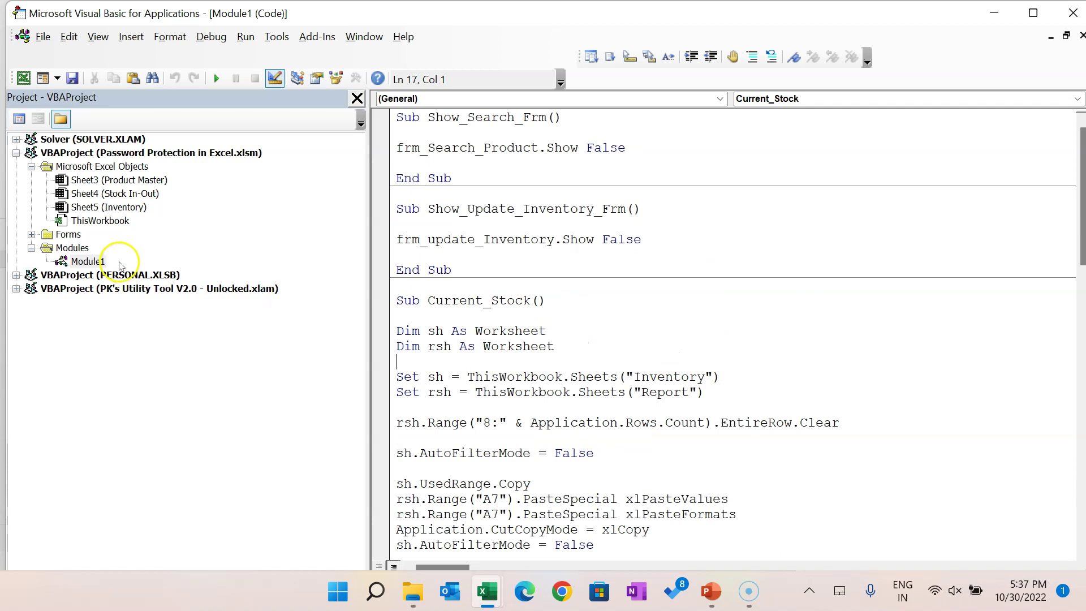
Expand the Forms folder and open frm_Search_Product in the form designer.
double_click(68, 234)
double_click(88, 248)
double_click(107, 262)
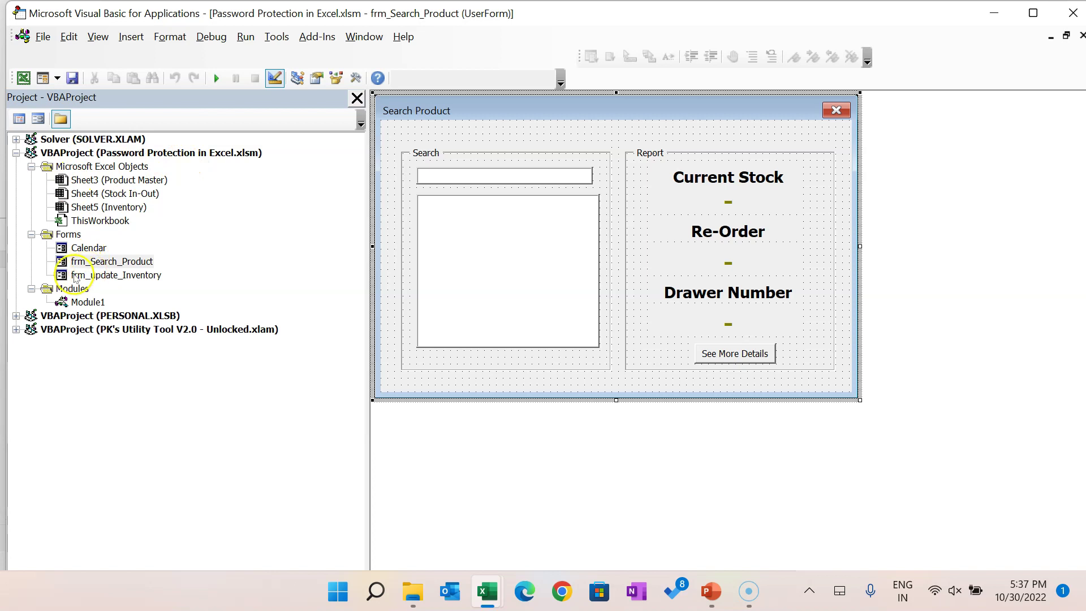
Lock the Password Protection in Excel project for viewing with a confirmed password.
click(225, 151)
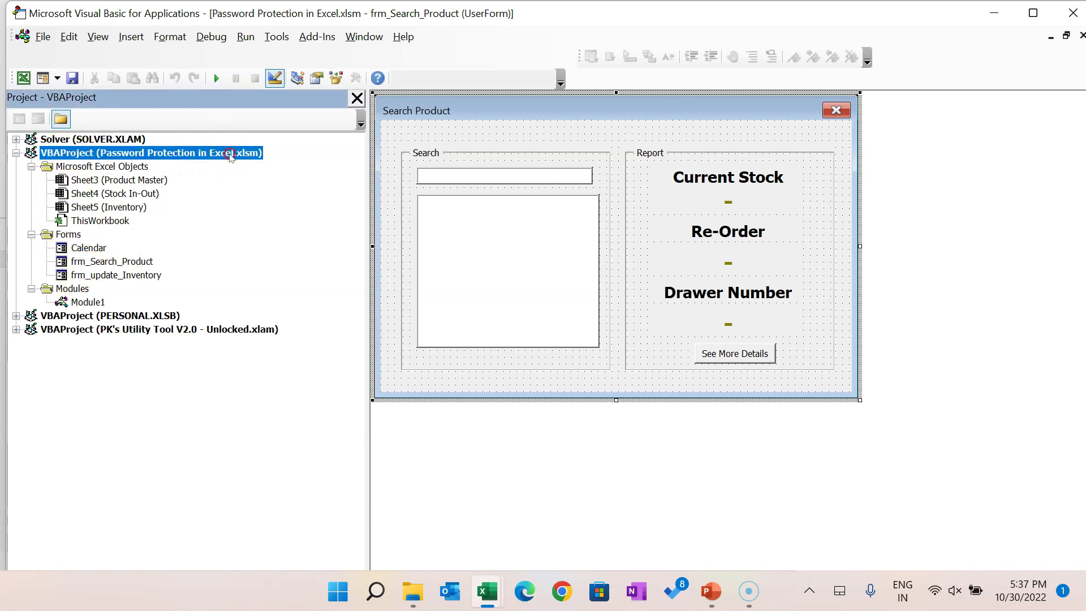
right_click(226, 154)
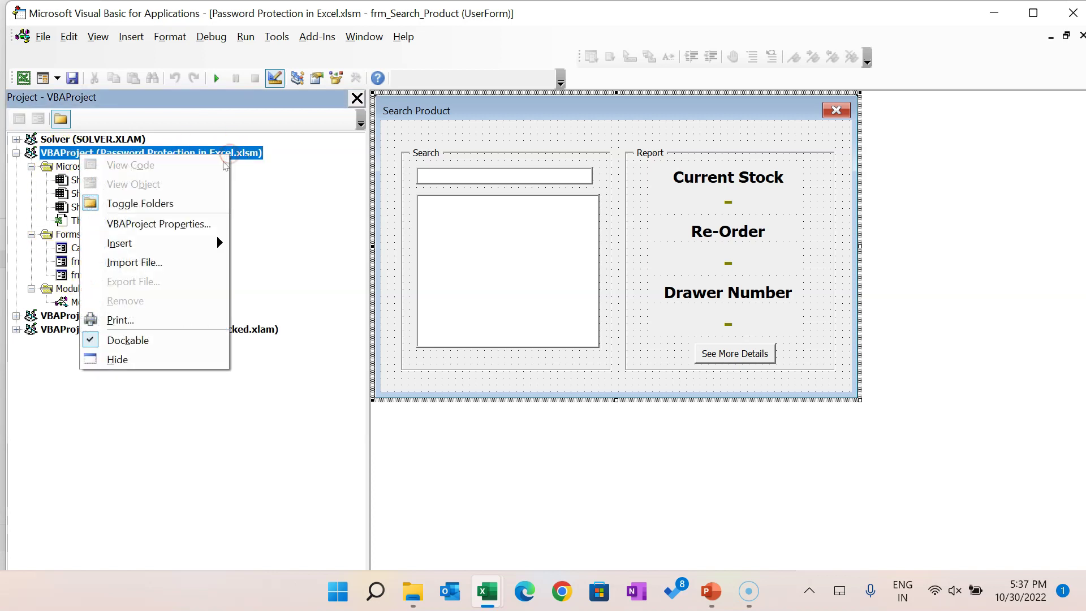
click(177, 224)
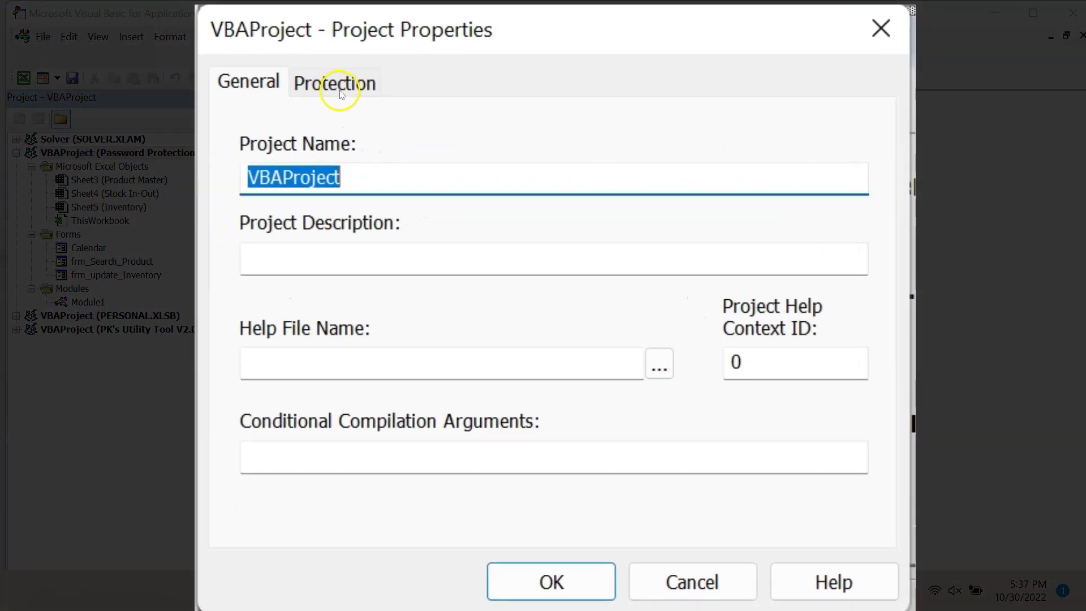
click(398, 114)
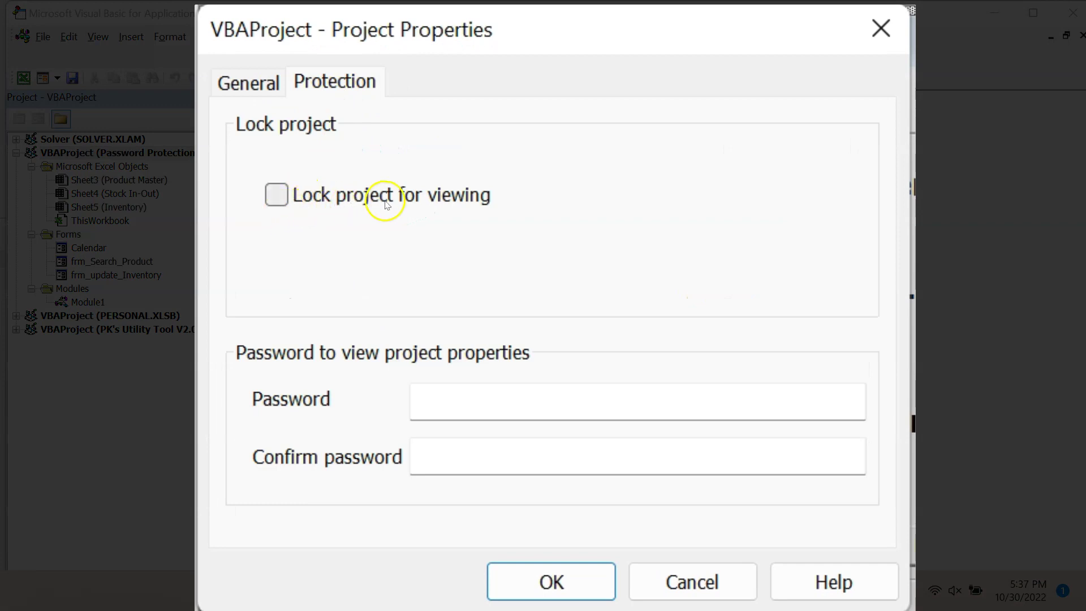
click(271, 199)
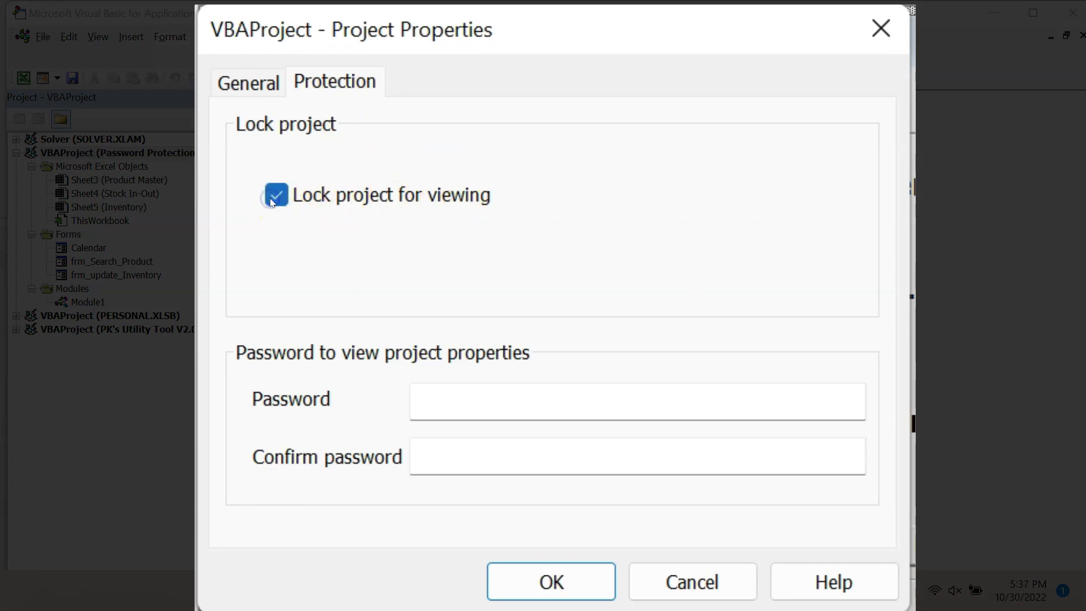
click(493, 403)
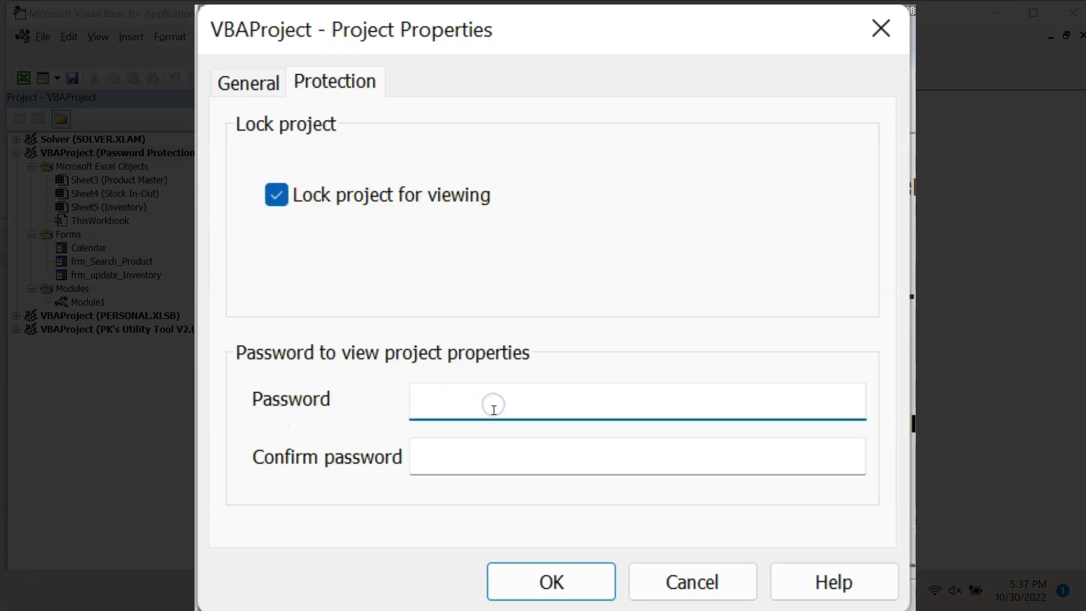
click(476, 457)
click(552, 582)
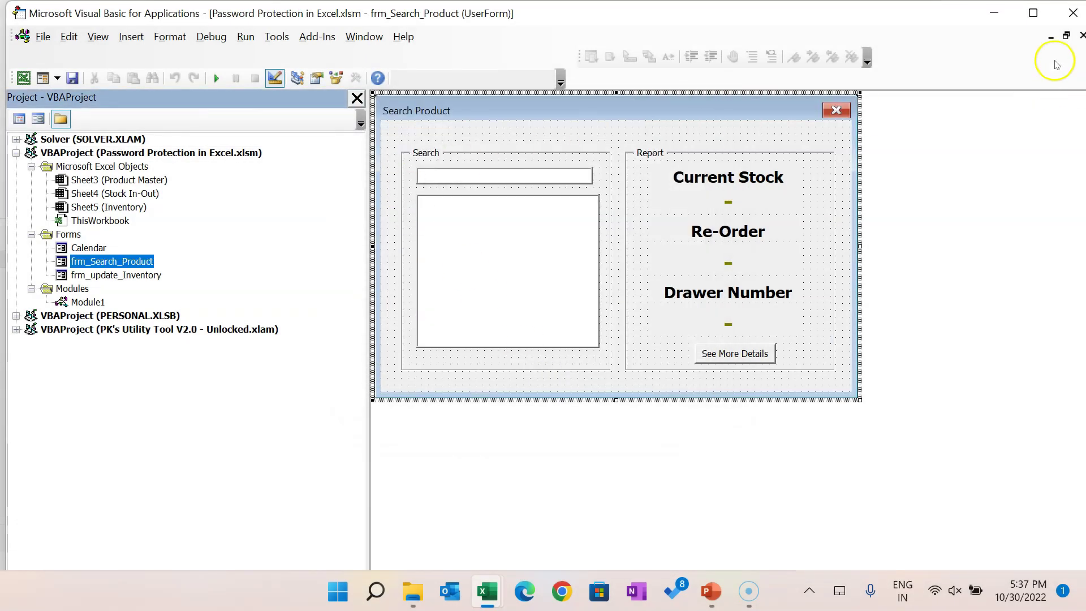
Return to Excel, save the workbook with Ctrl+S, and close Excel.
click(1073, 12)
click(455, 274)
key(ctrl+s)
click(1065, 20)
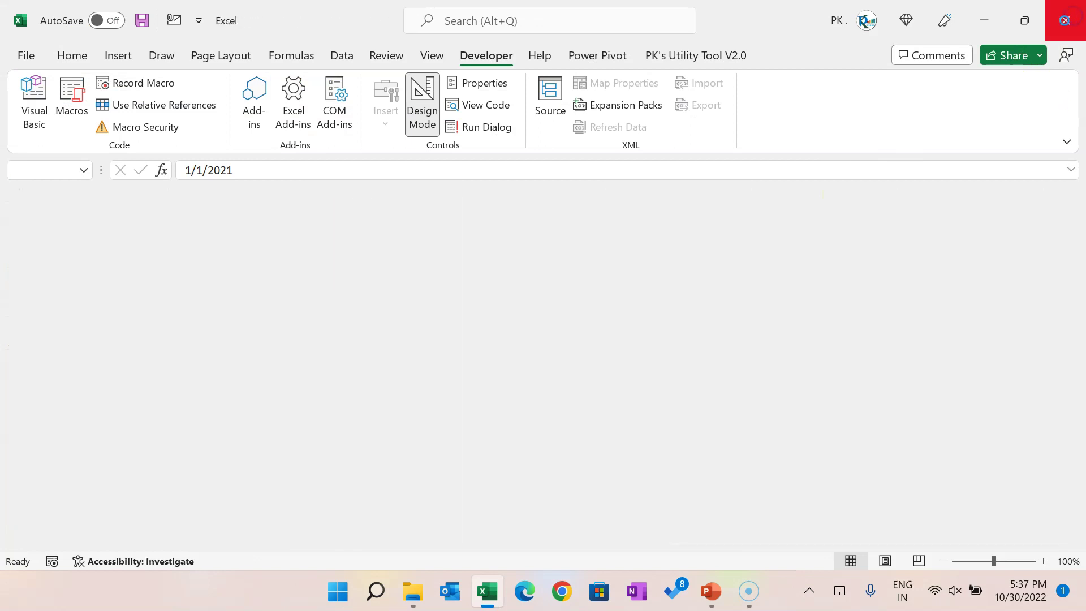
click(1065, 21)
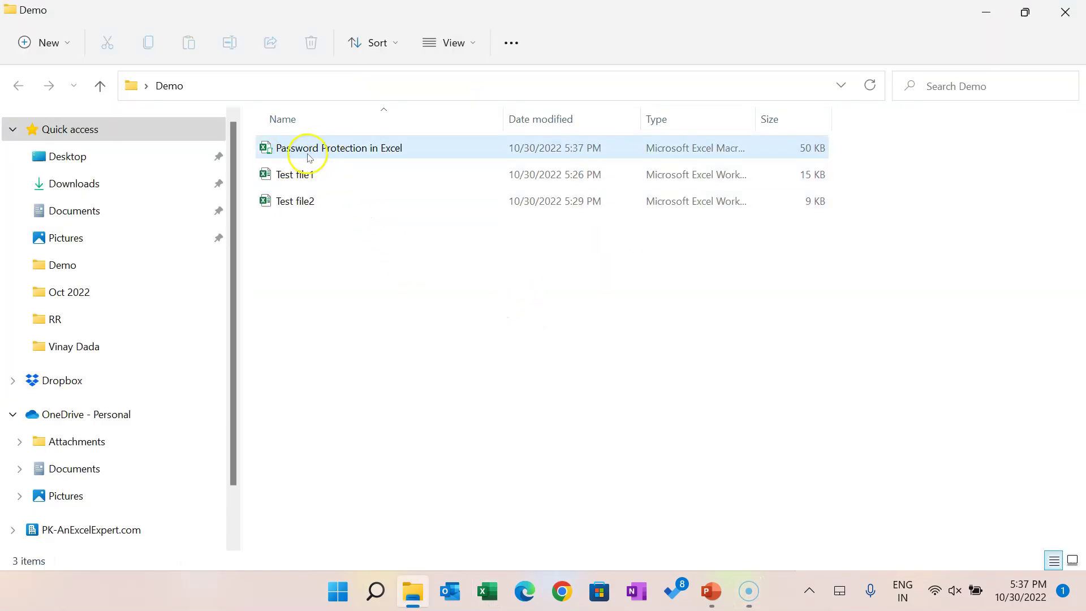
Reopen Password Protection in Excel from the Demo folder and launch Visual Basic from Developer.
double_click(334, 150)
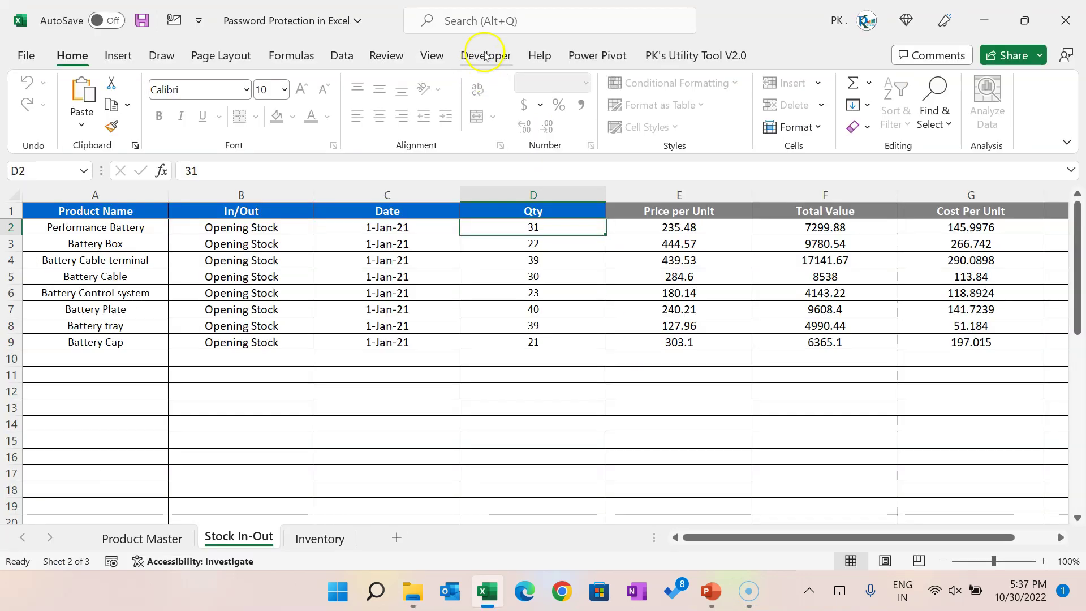
click(487, 53)
click(28, 96)
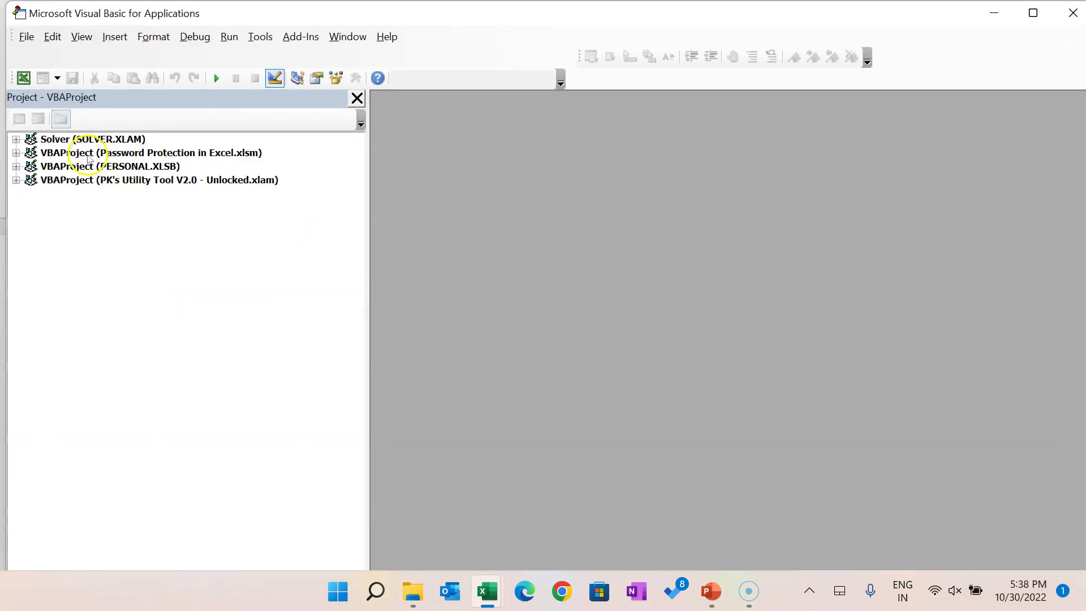
Unlock the Password Protection in Excel project by entering its password.
click(17, 154)
click(456, 196)
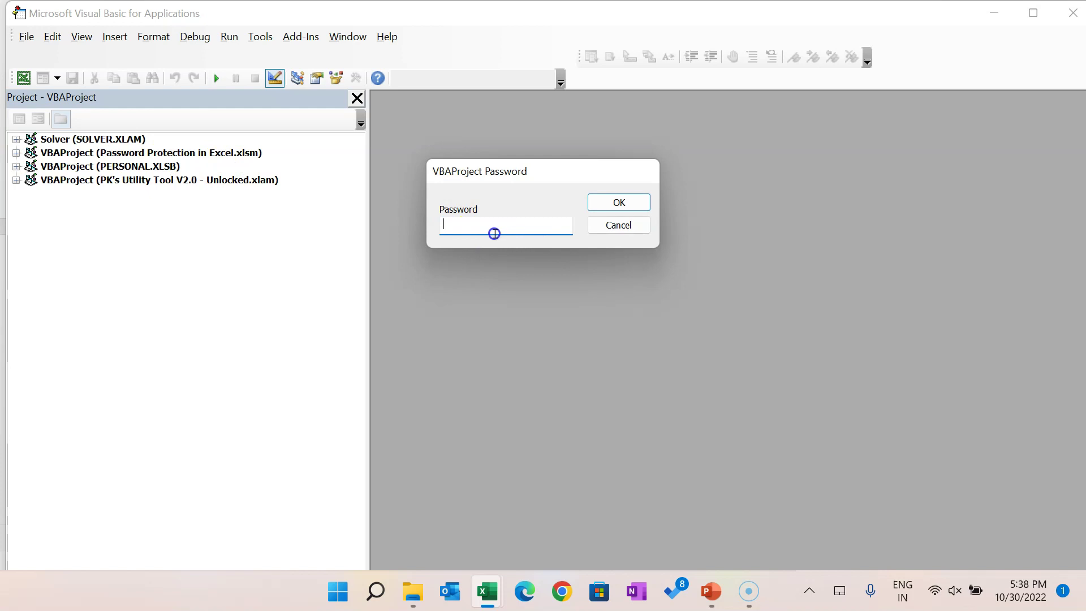
click(634, 200)
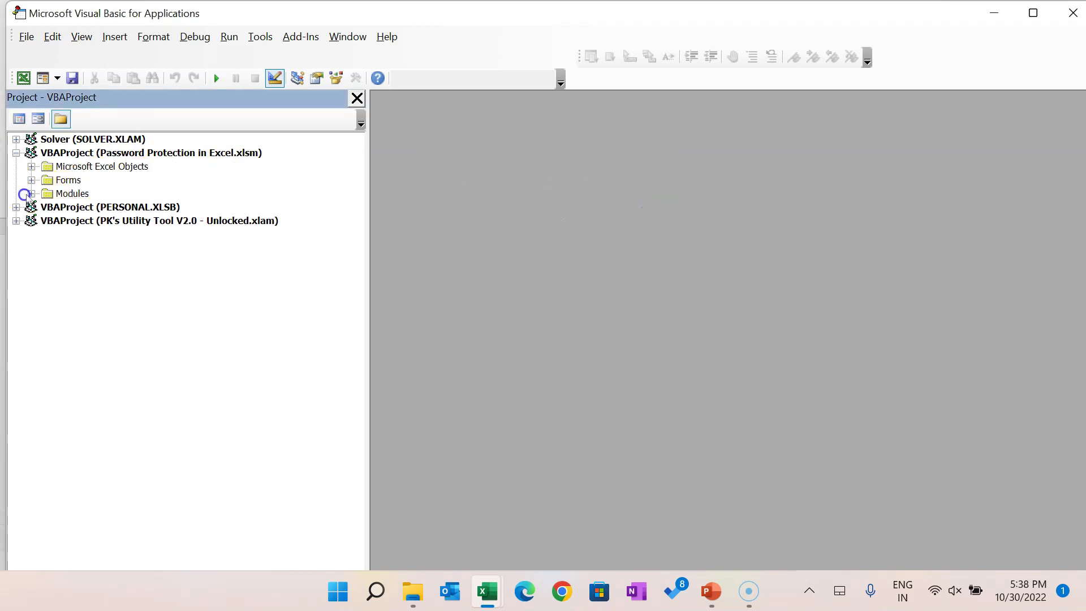
Open Module1's code, expand Forms, then close the editor and select cell E7.
click(33, 194)
click(81, 197)
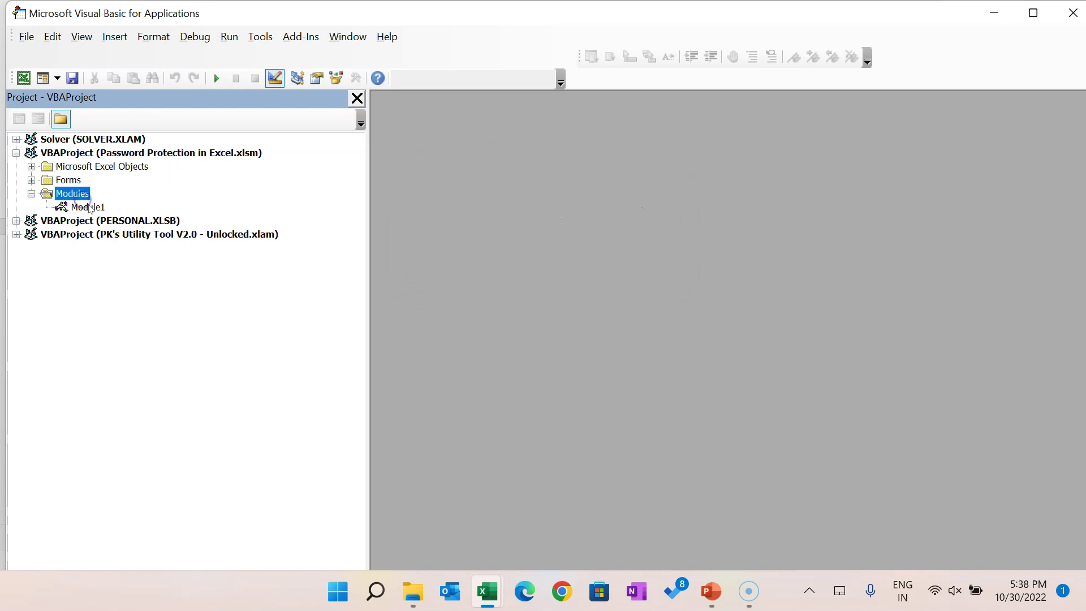
double_click(90, 210)
click(32, 180)
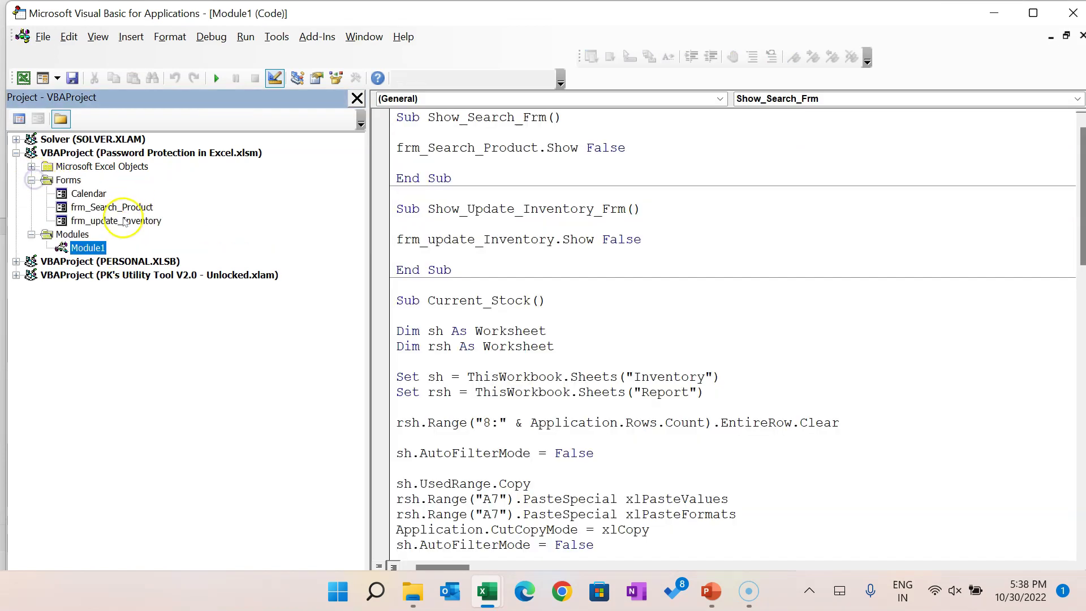
click(1073, 12)
click(612, 309)
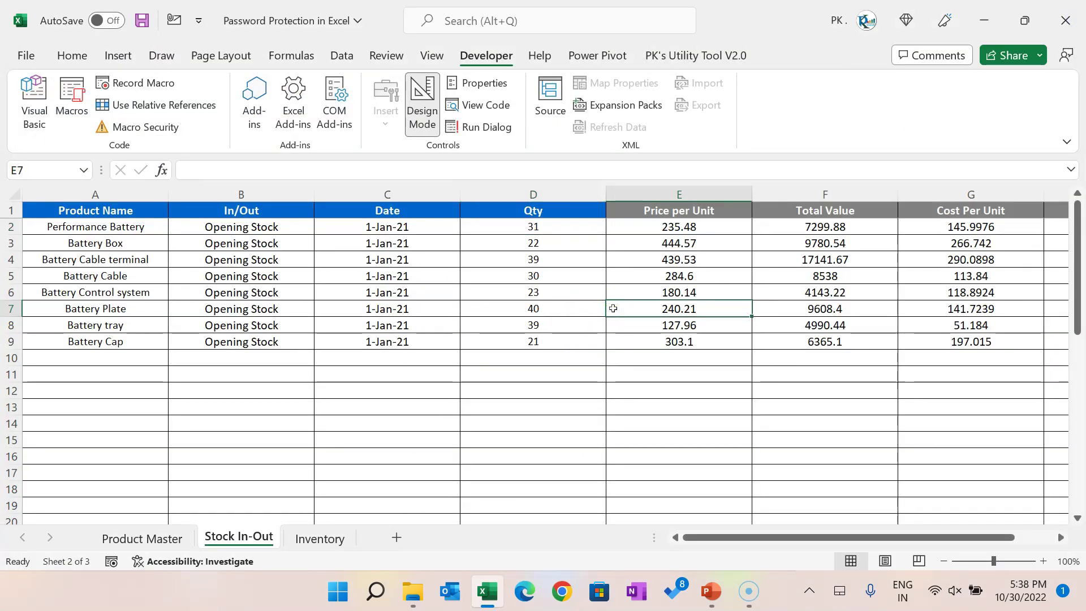